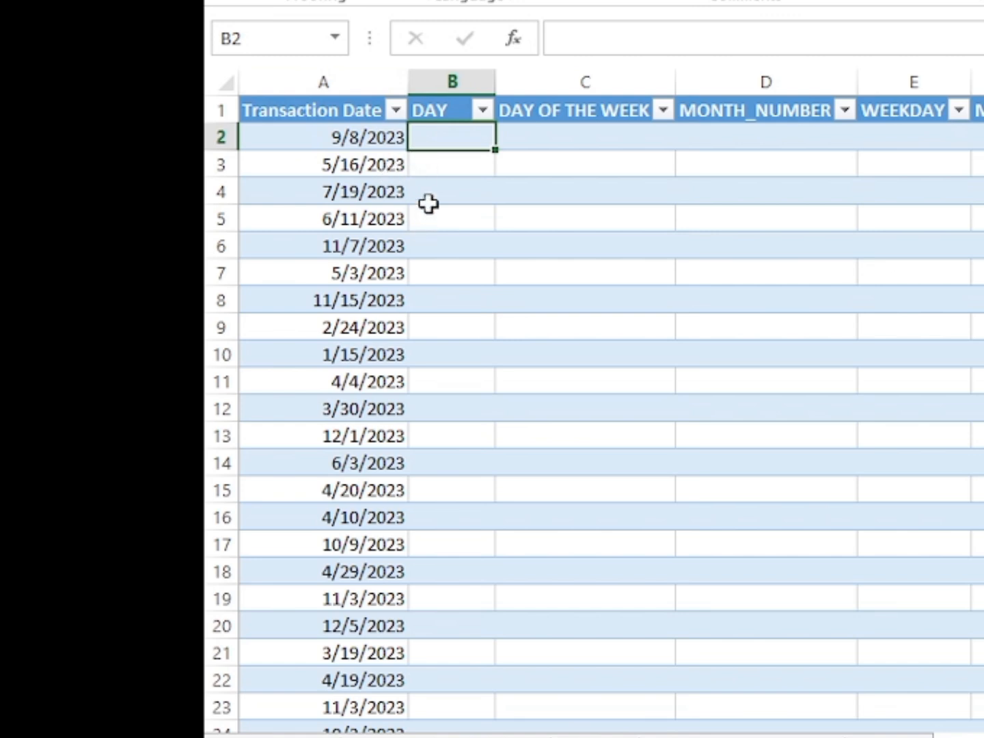
Fill the DAY column with the formula =DAY([@[Transaction Date]]), entered in cell B2.
{"action": "type", "text": "="}
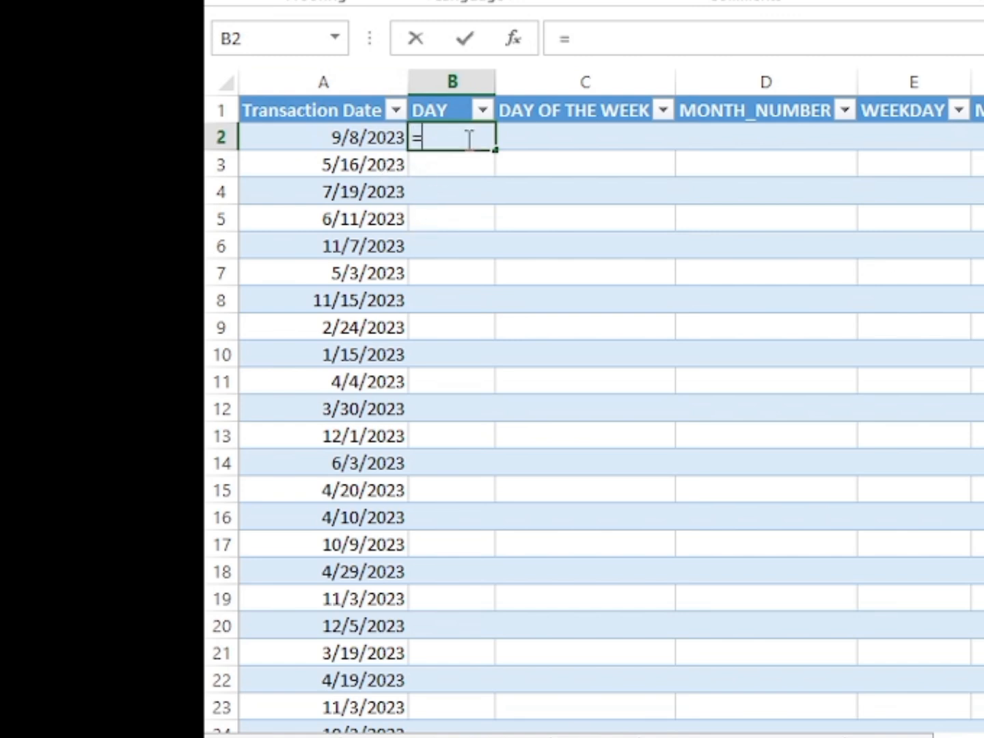
{"action": "type", "text": "DAY("}
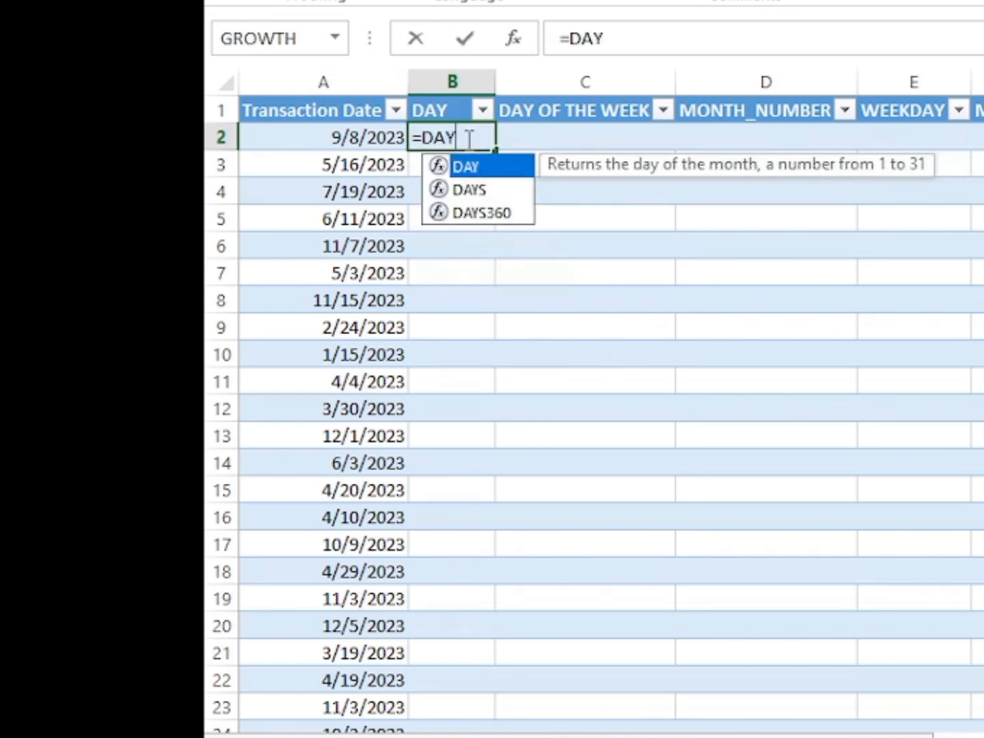
{"action": "left_click", "coordinate": [353, 134]}
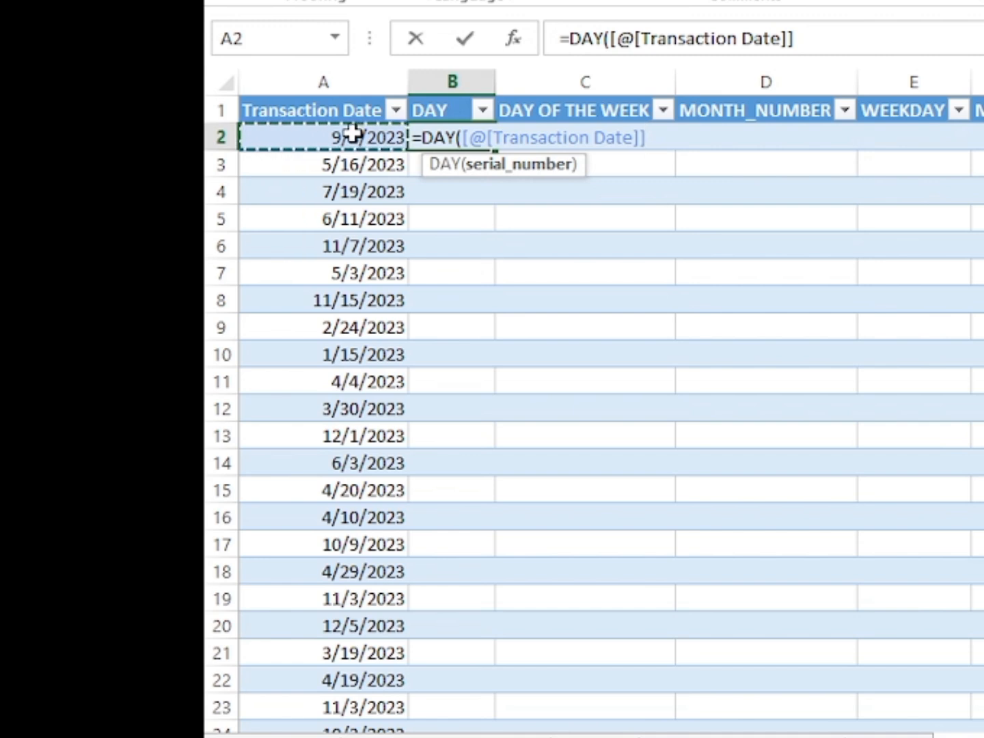
{"action": "type", "text": ")"}
{"action": "key", "text": "Return"}
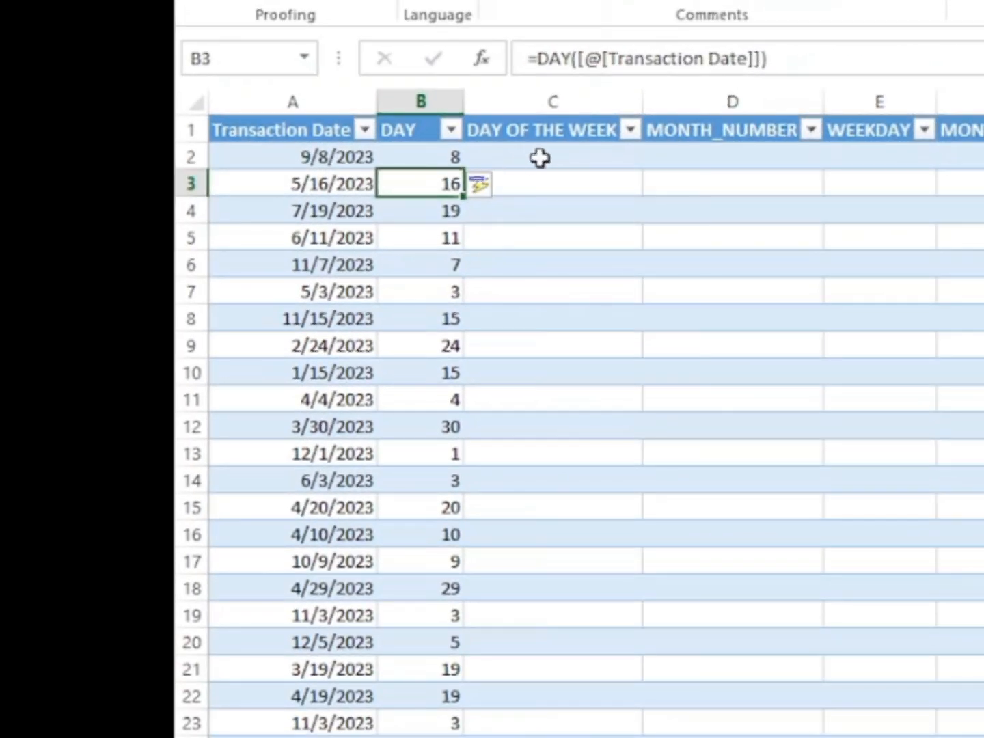
Fill the DAY OF THE WEEK column from C2 with =TEXT([@[Transaction Date]],"DDD") for abbreviated day names.
{"action": "left_click", "coordinate": [540, 158]}
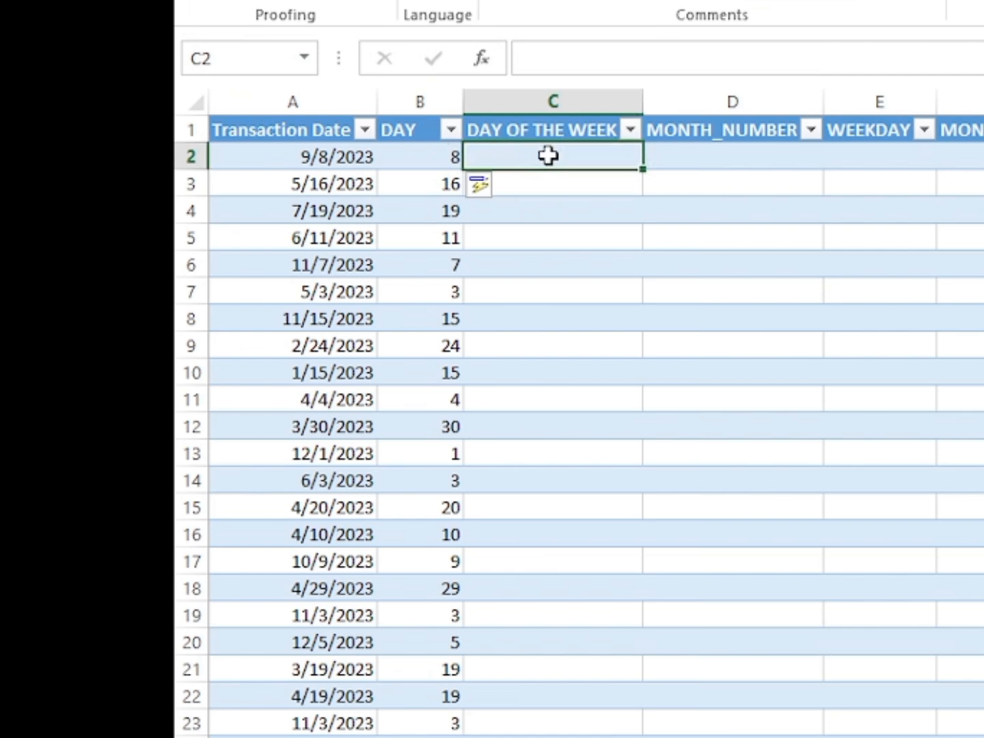
{"action": "type", "text": "=TE"}
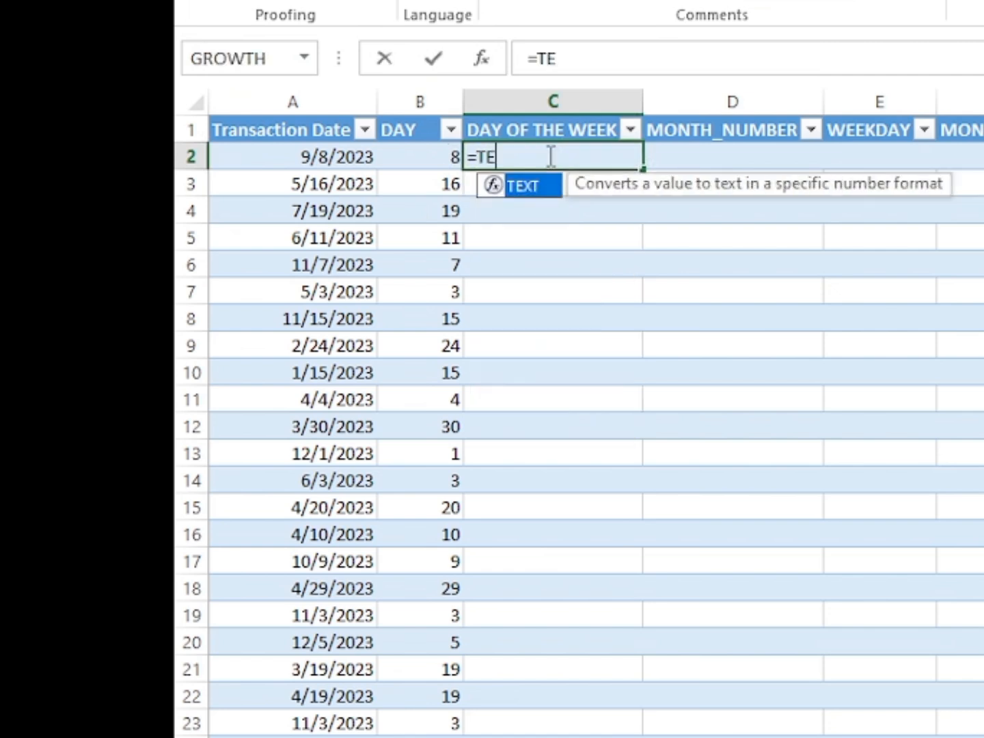
{"action": "type", "text": "XT)"}
{"action": "key", "text": "BackSpace"}
{"action": "type", "text": "("}
{"action": "left_click", "coordinate": [360, 164]}
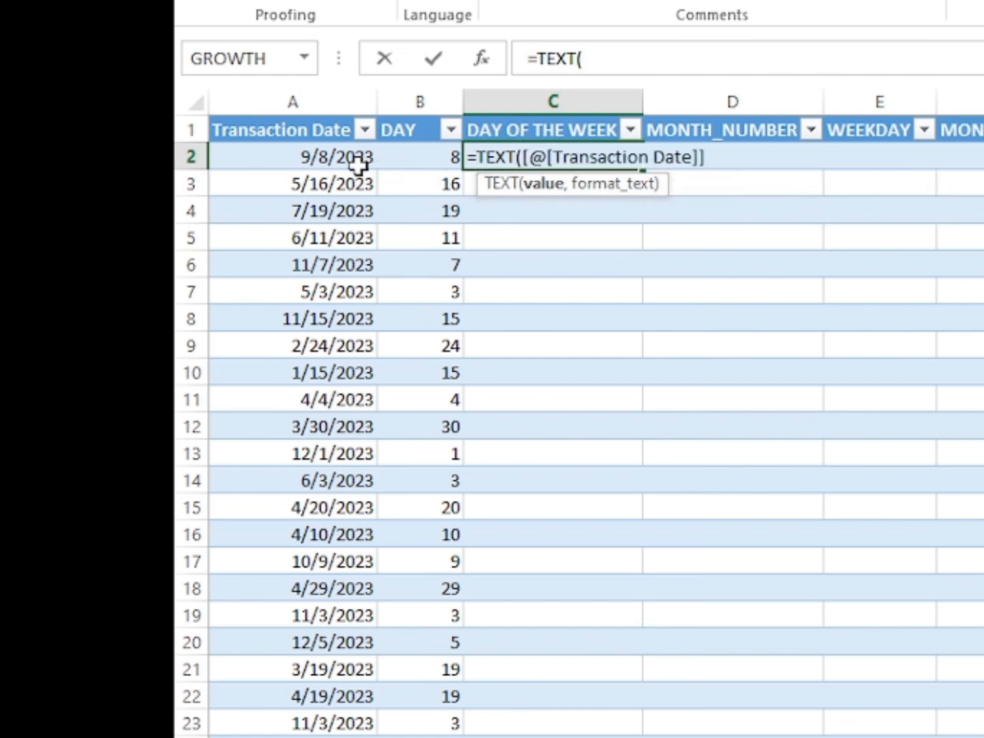
{"action": "type", "text": ","}
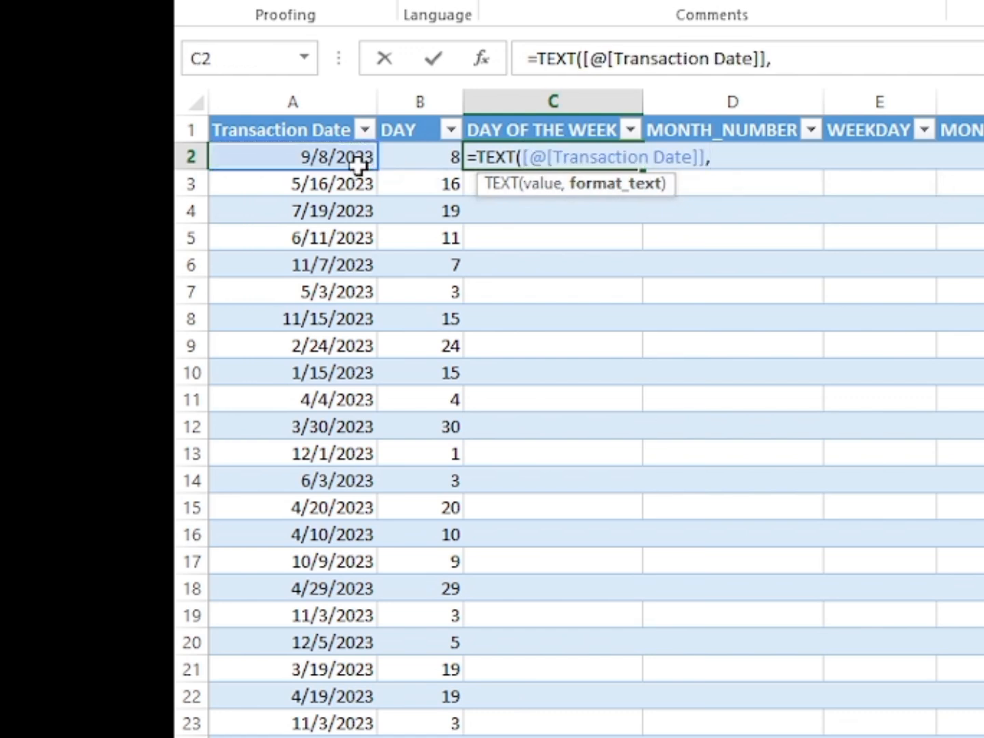
{"action": "type", "text": "\"DDD"}
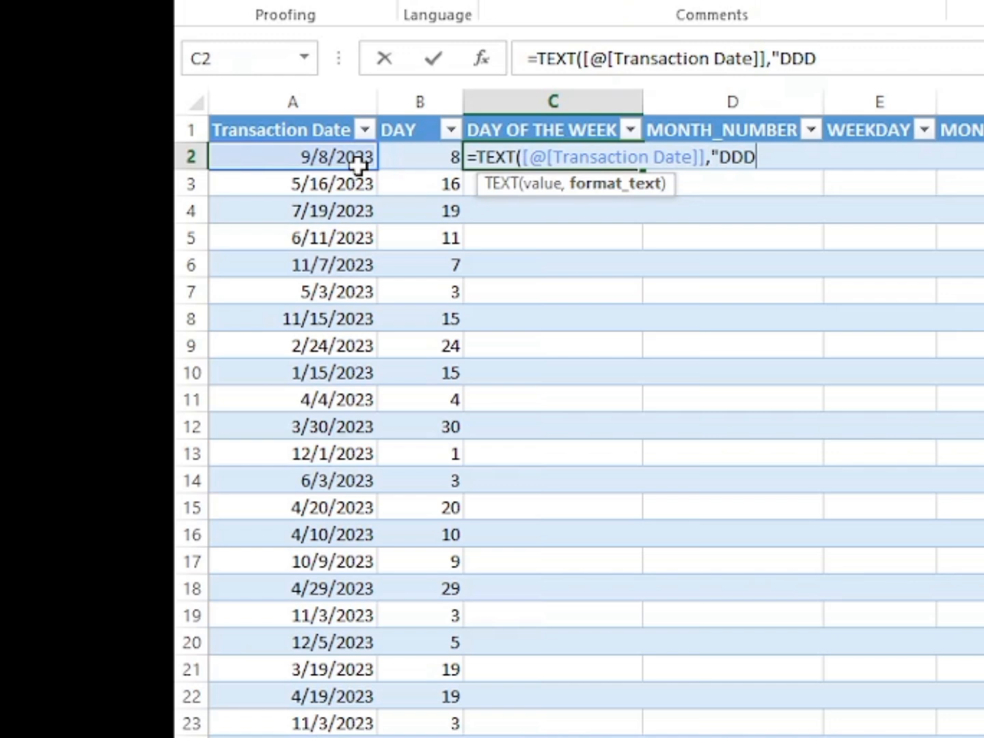
{"action": "key", "text": "Return"}
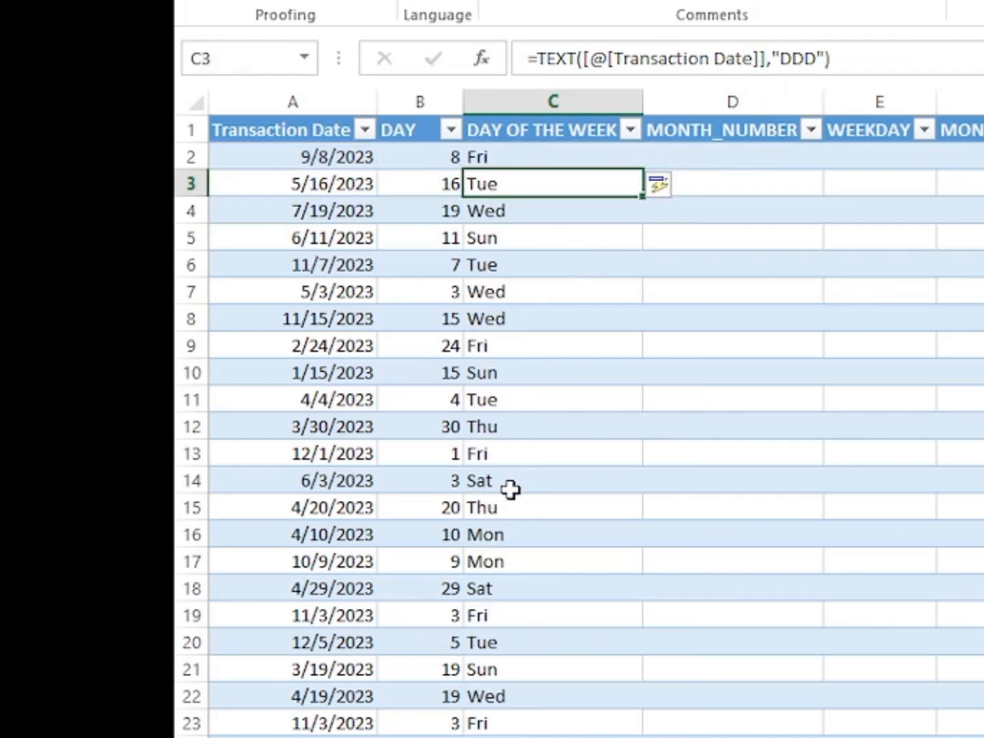
Change the format code in C2's TEXT formula to "DDDD" for full day names.
{"action": "left_click", "coordinate": [543, 157]}
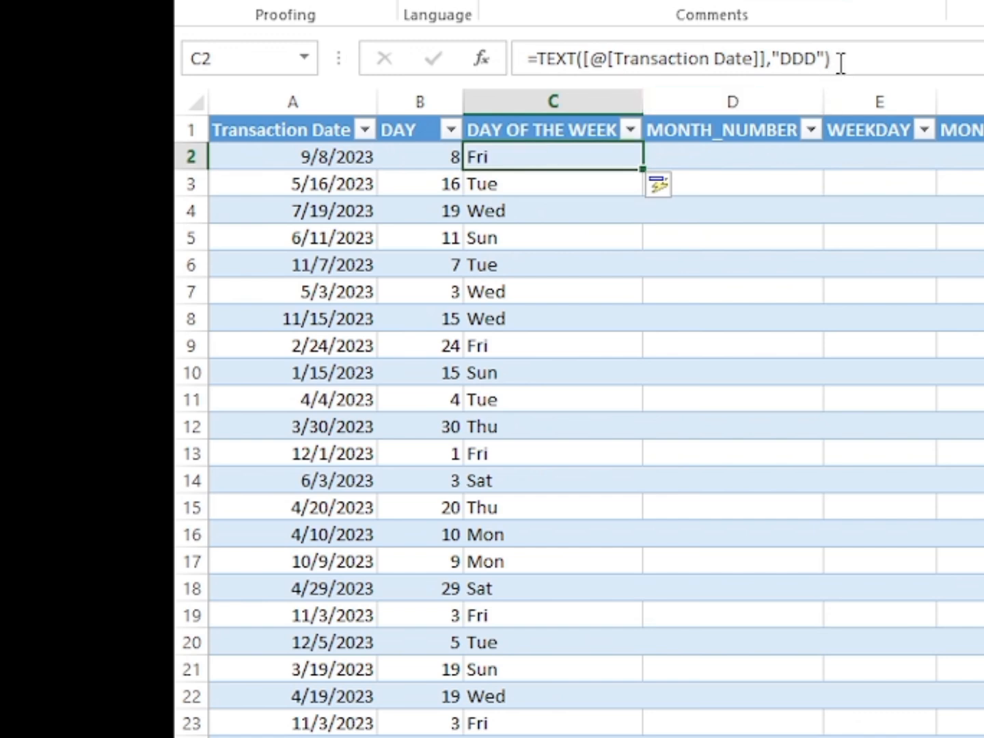
{"action": "left_click", "coordinate": [811, 58]}
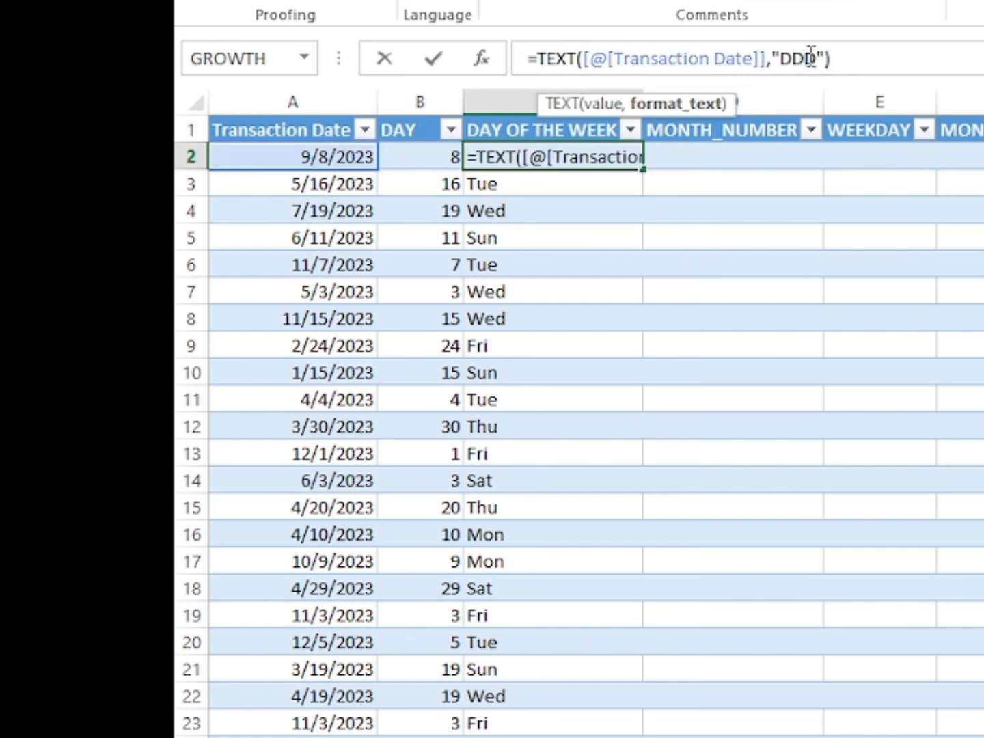
{"action": "type", "text": "D"}
{"action": "key", "text": "Return"}
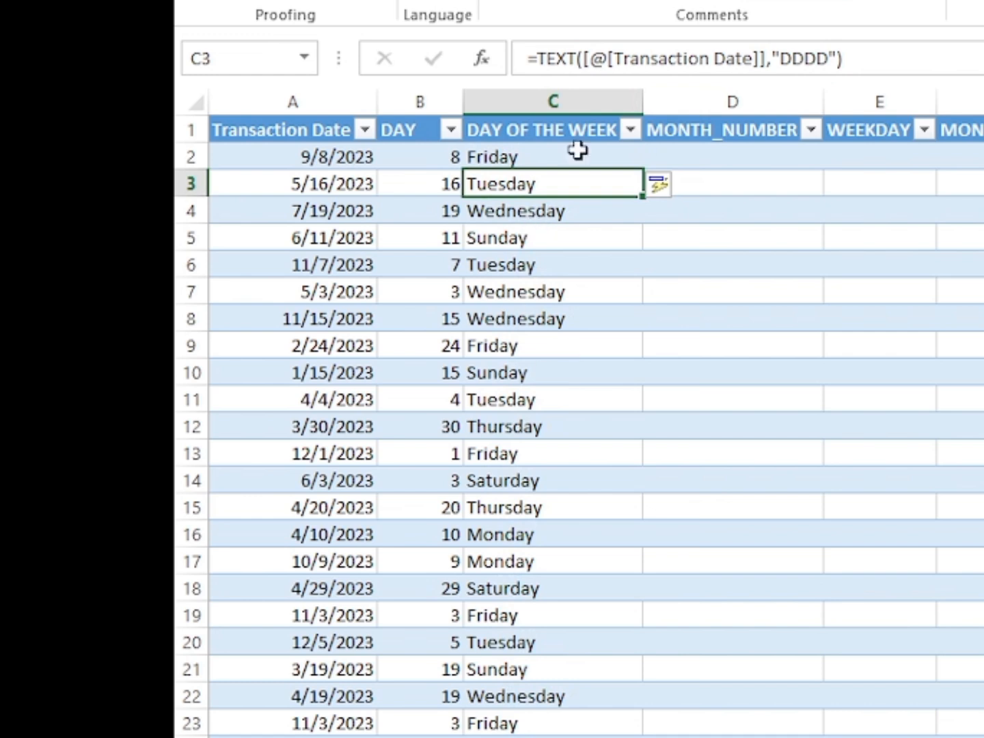
Set the DAY OF THE WEEK formula's format code back to "DDD" from cell C3.
{"action": "left_click", "coordinate": [825, 59]}
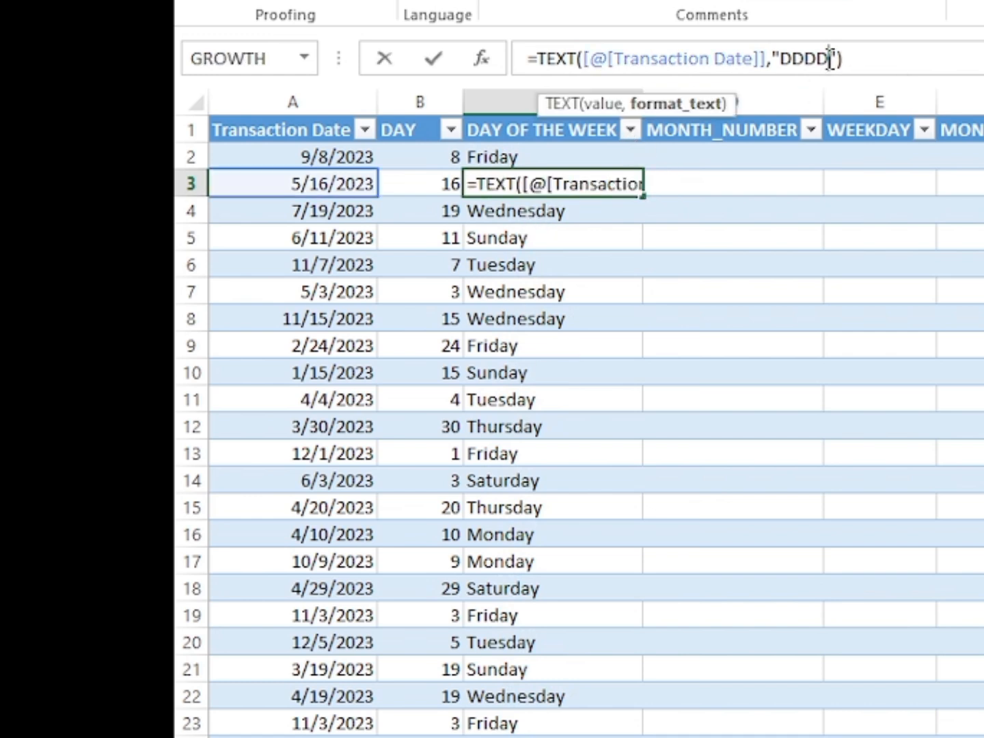
{"action": "key", "text": "BackSpace"}
{"action": "key", "text": "Return"}
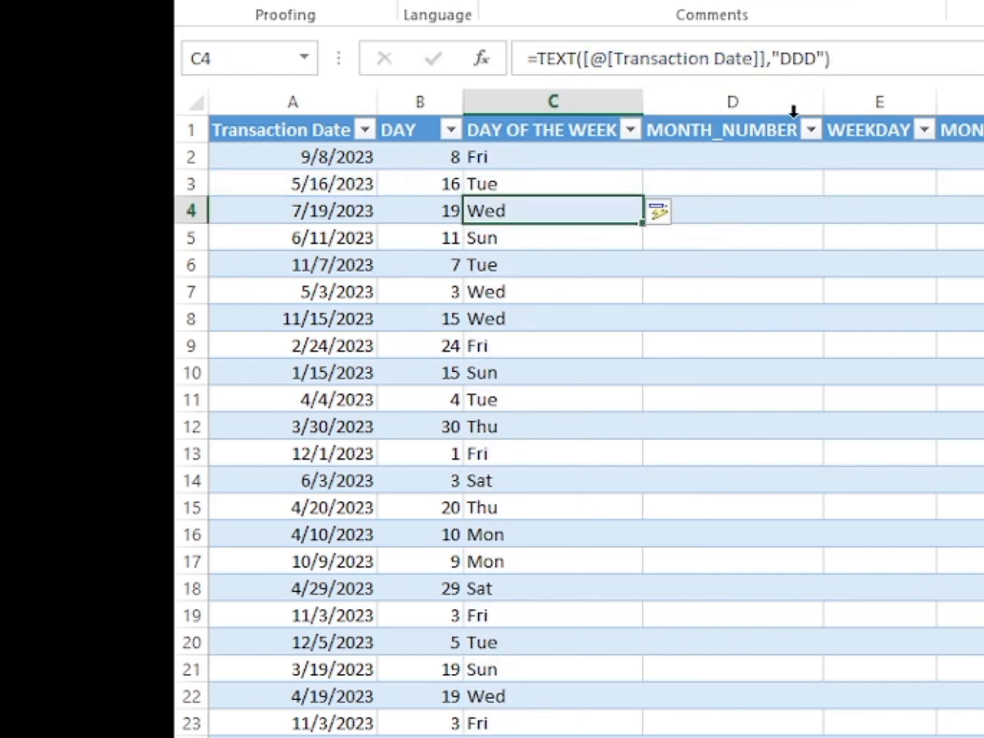
Edit the DAY OF THE WEEK formula in C4 to use the full day name format "DDDD".
{"action": "left_click", "coordinate": [808, 72]}
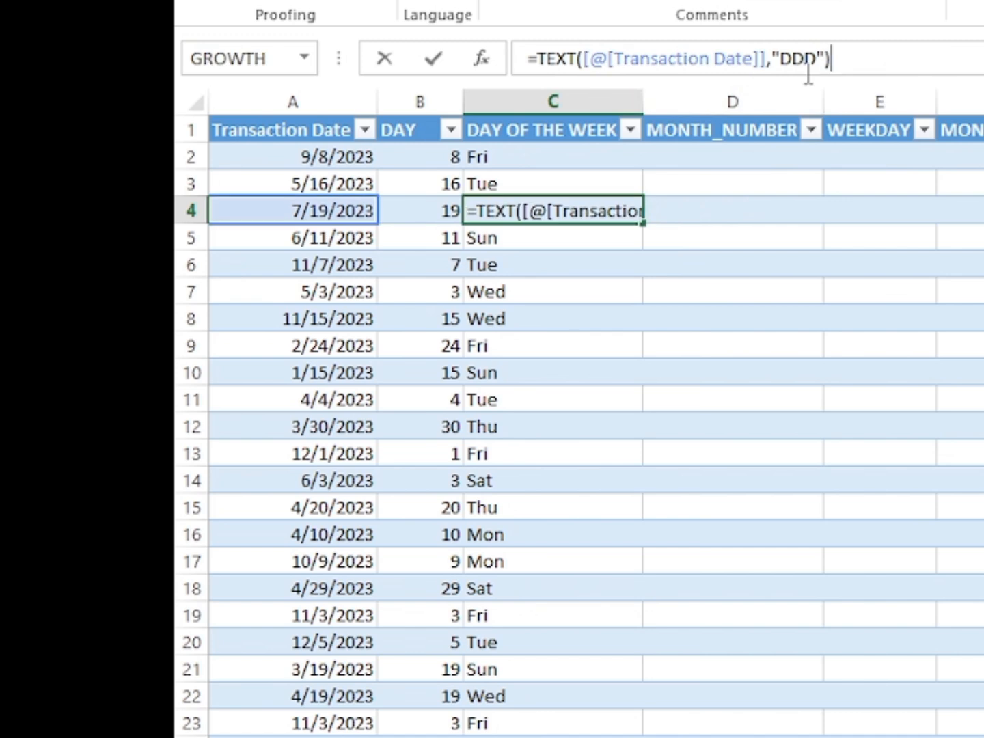
{"action": "left_click", "coordinate": [808, 65]}
{"action": "type", "text": "D"}
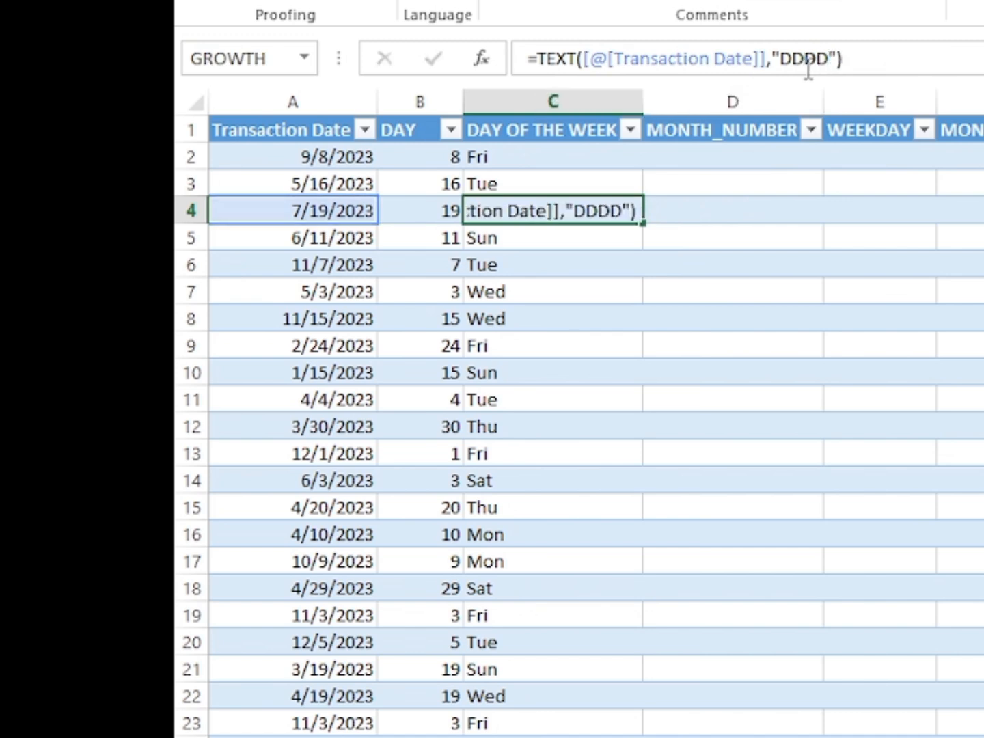
{"action": "key", "text": "Return"}
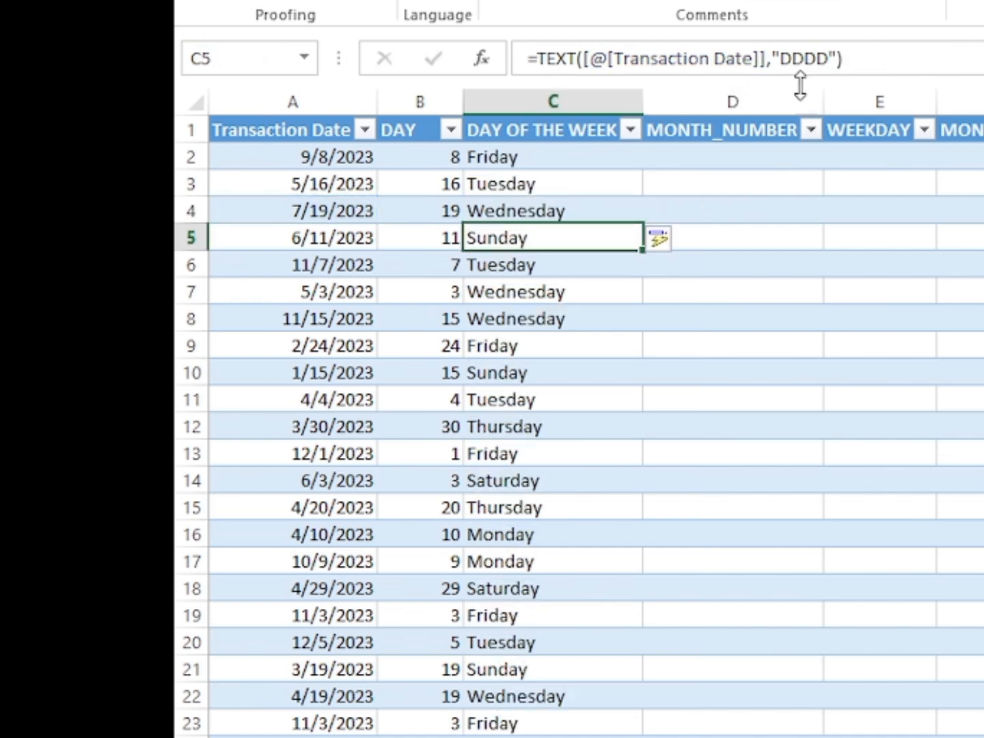
Fill the MONTH_NUMBER column with the formula =MONTH([@[Transaction Date]]), entered in cell D2.
{"action": "left_click", "coordinate": [726, 156]}
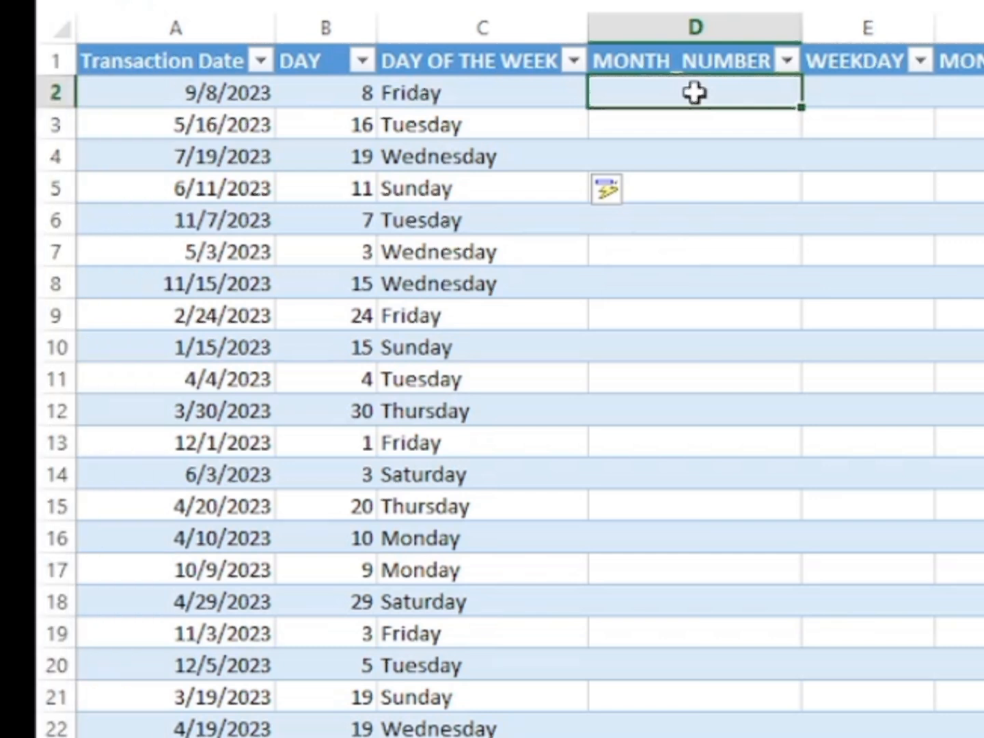
{"action": "double_click", "coordinate": [695, 93]}
{"action": "type", "text": "=MON"}
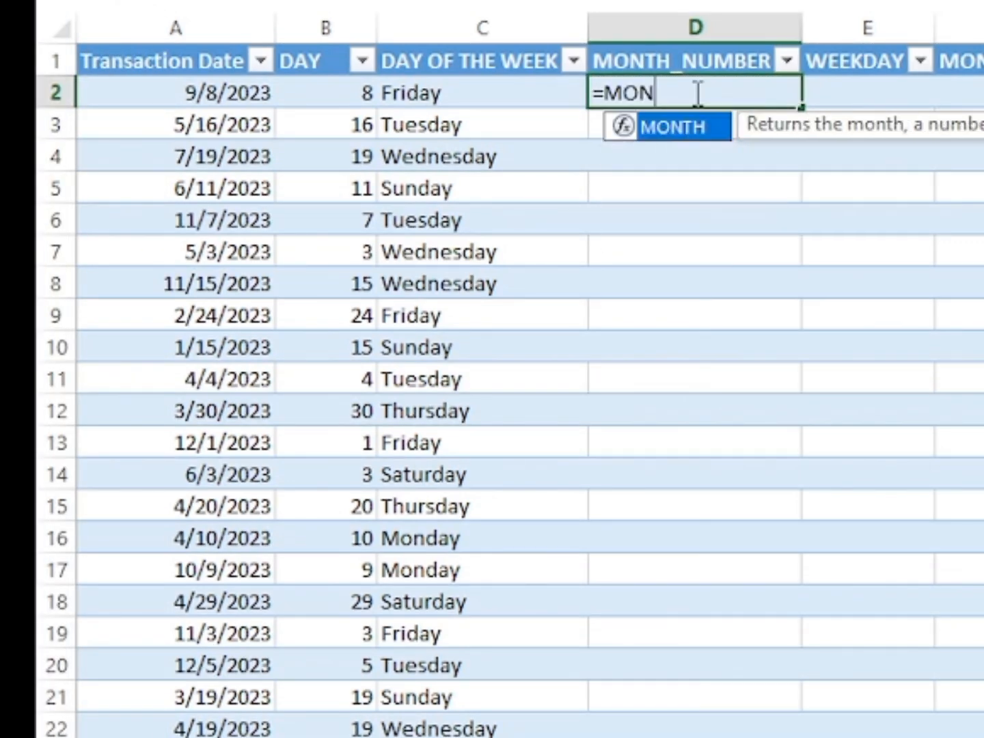
{"action": "type", "text": "TH("}
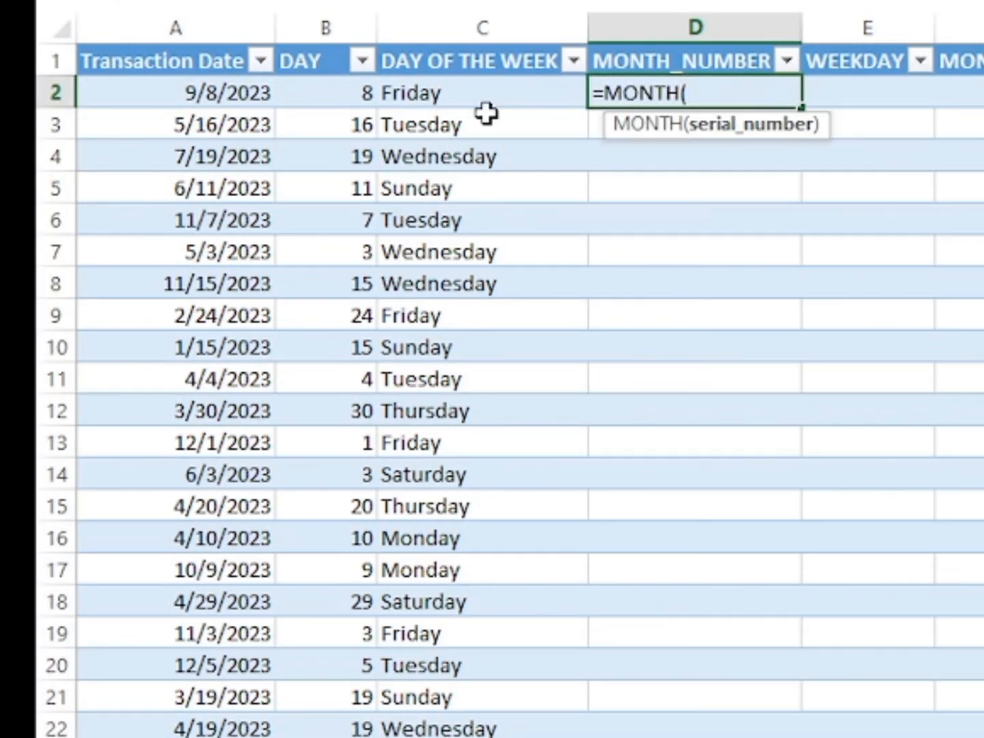
{"action": "left_click", "coordinate": [208, 93]}
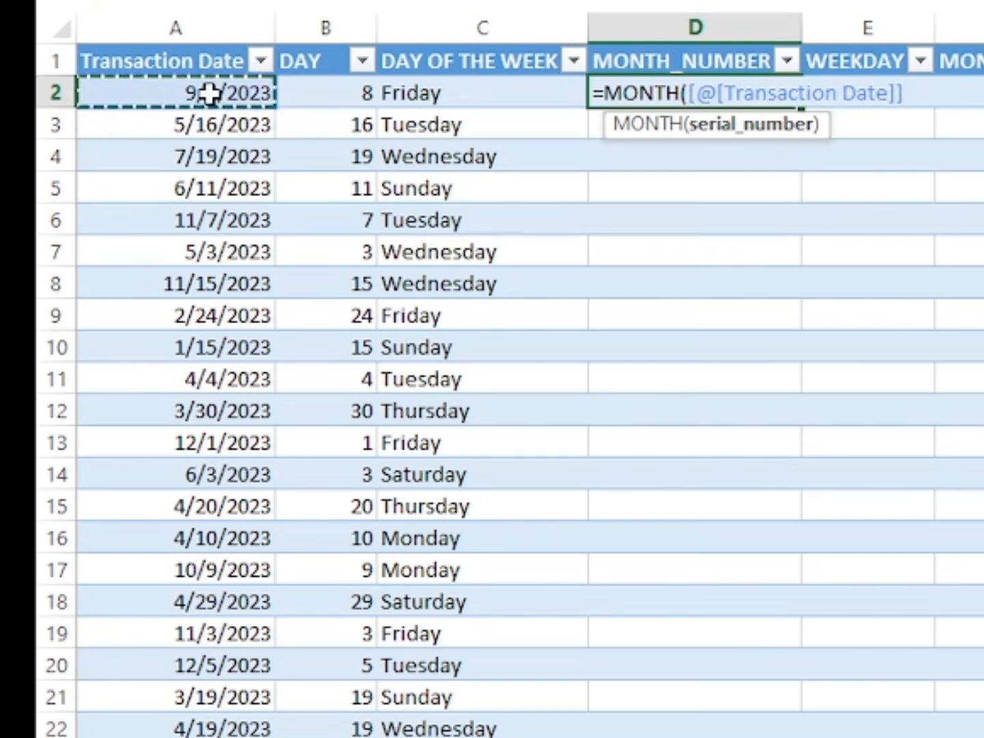
{"action": "type", "text": ")"}
{"action": "key", "text": "Return"}
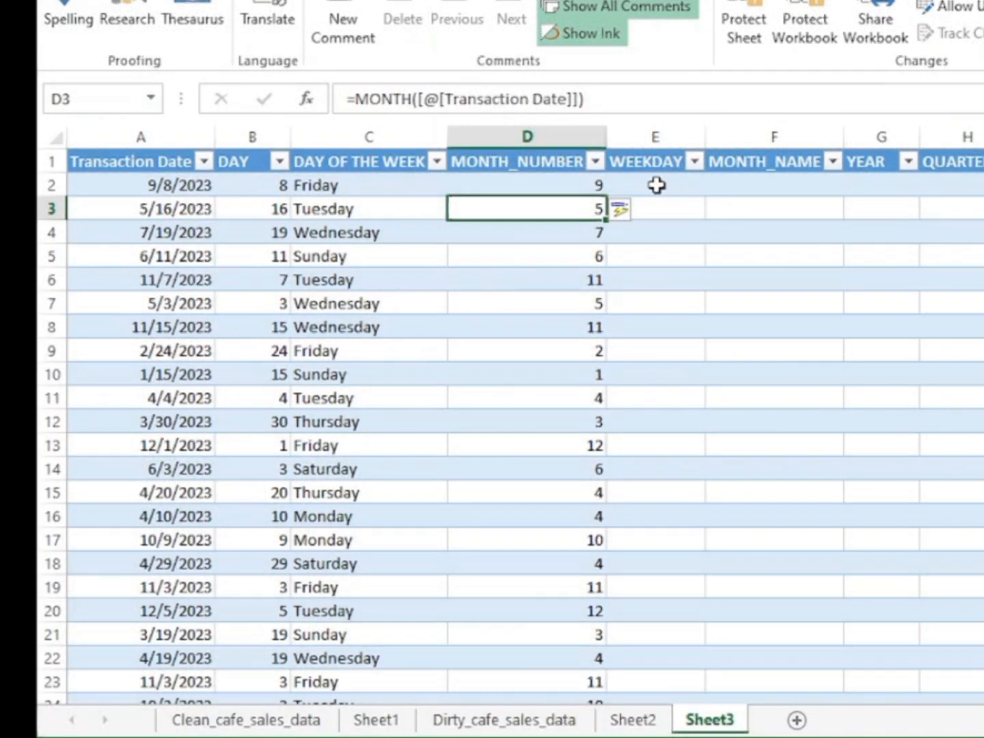
Fill the WEEKDAY column from E2 with =WEEKDAY([@[Transaction Date]],2), so that weeks start on Monday.
{"action": "left_click", "coordinate": [657, 185]}
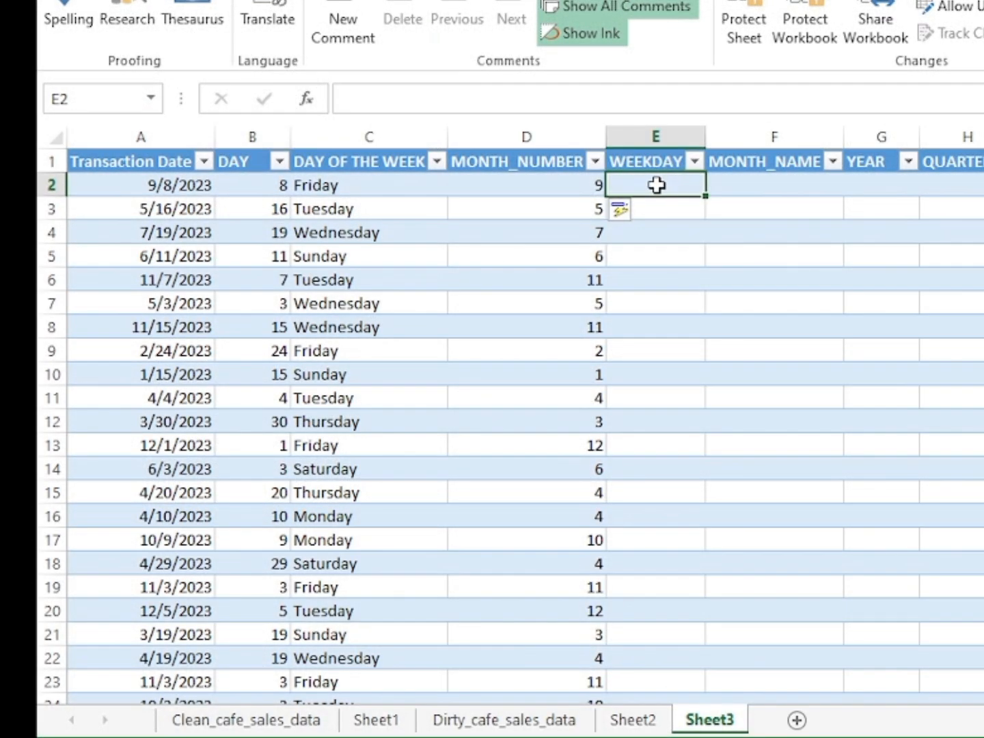
{"action": "type", "text": "=WEEK"}
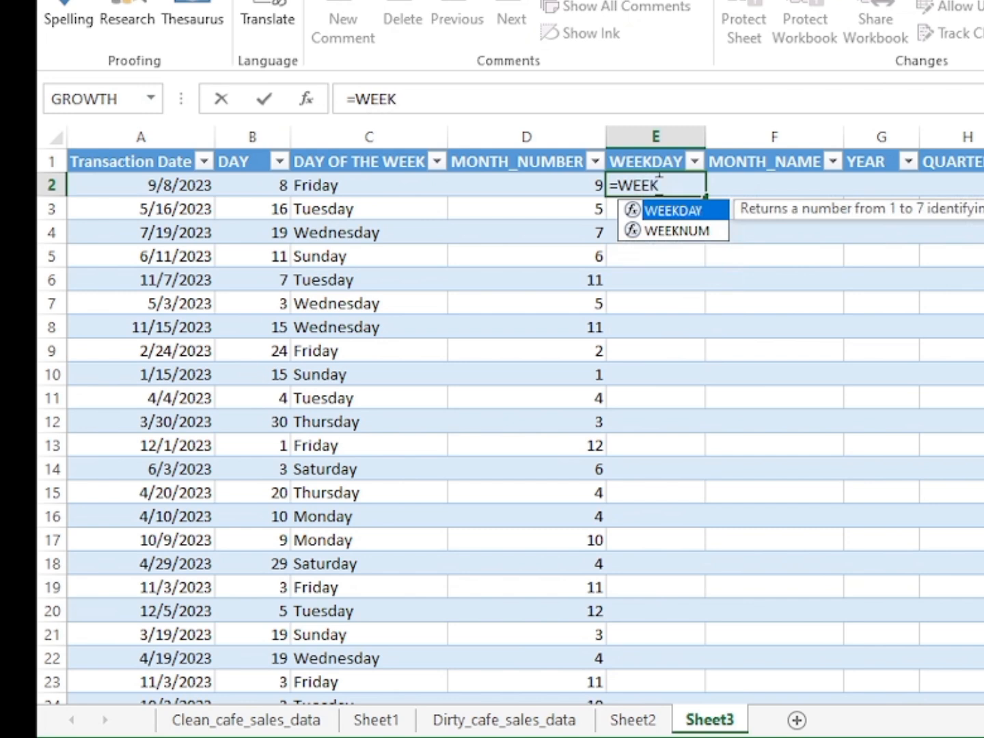
{"action": "double_click", "coordinate": [695, 217]}
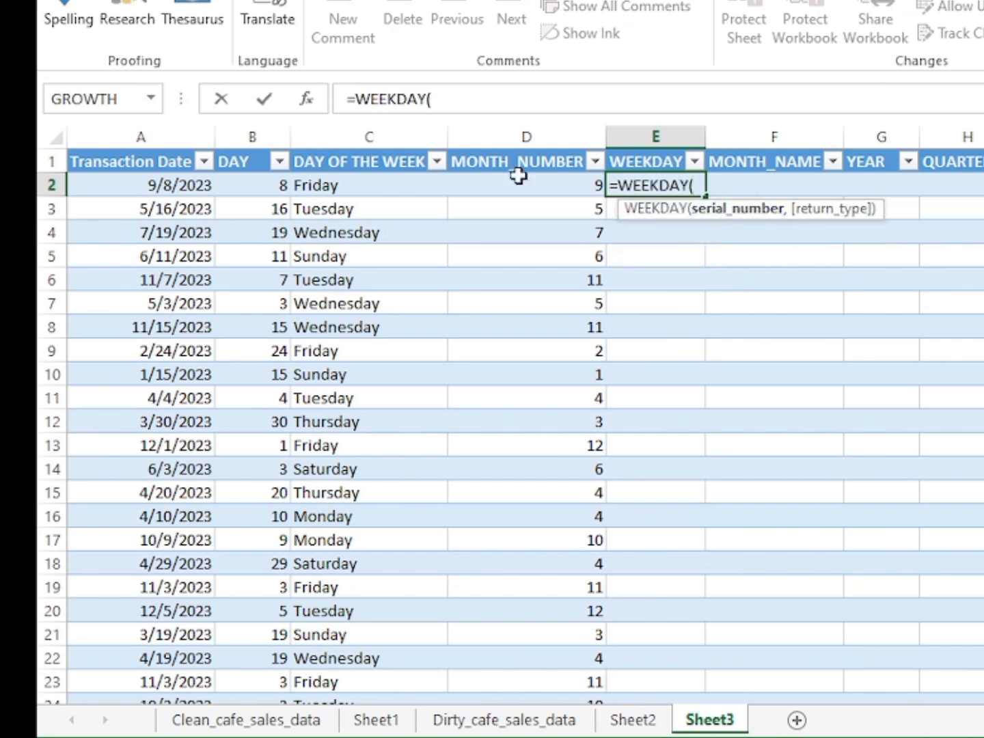
{"action": "left_click", "coordinate": [134, 184]}
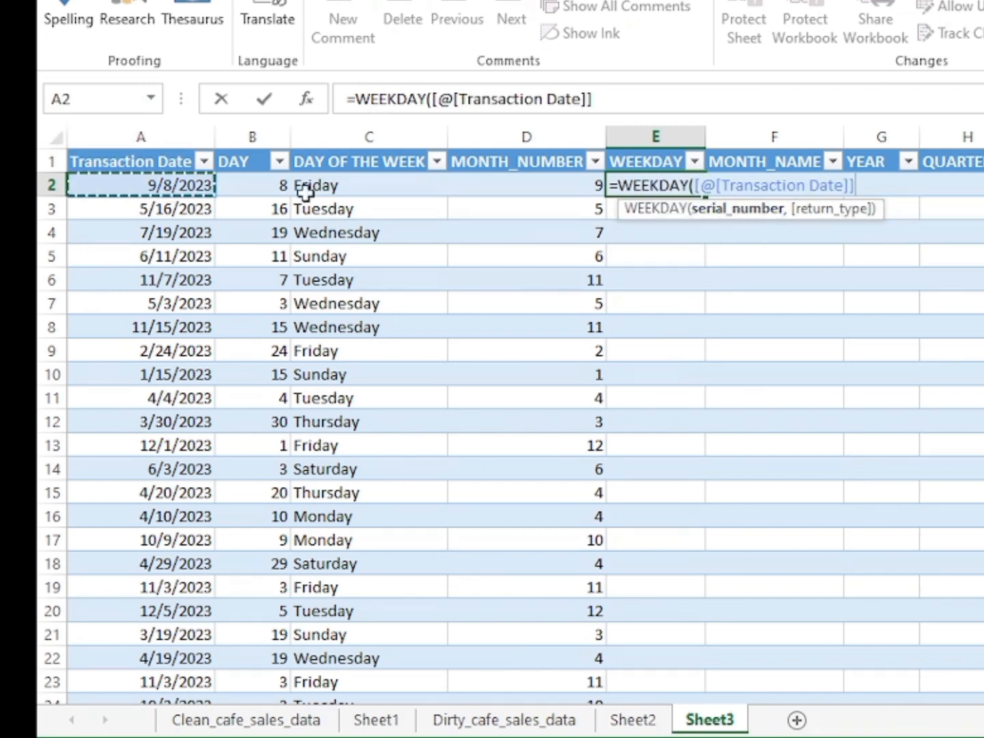
{"action": "type", "text": ",2"}
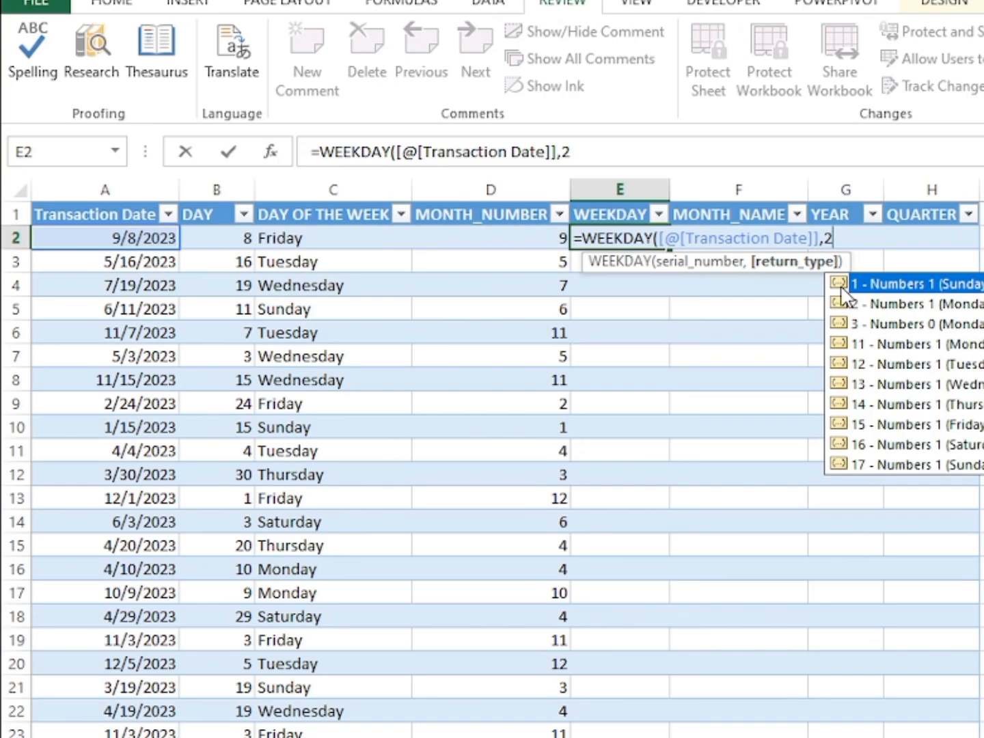
{"action": "type", "text": ")"}
{"action": "key", "text": "Return"}
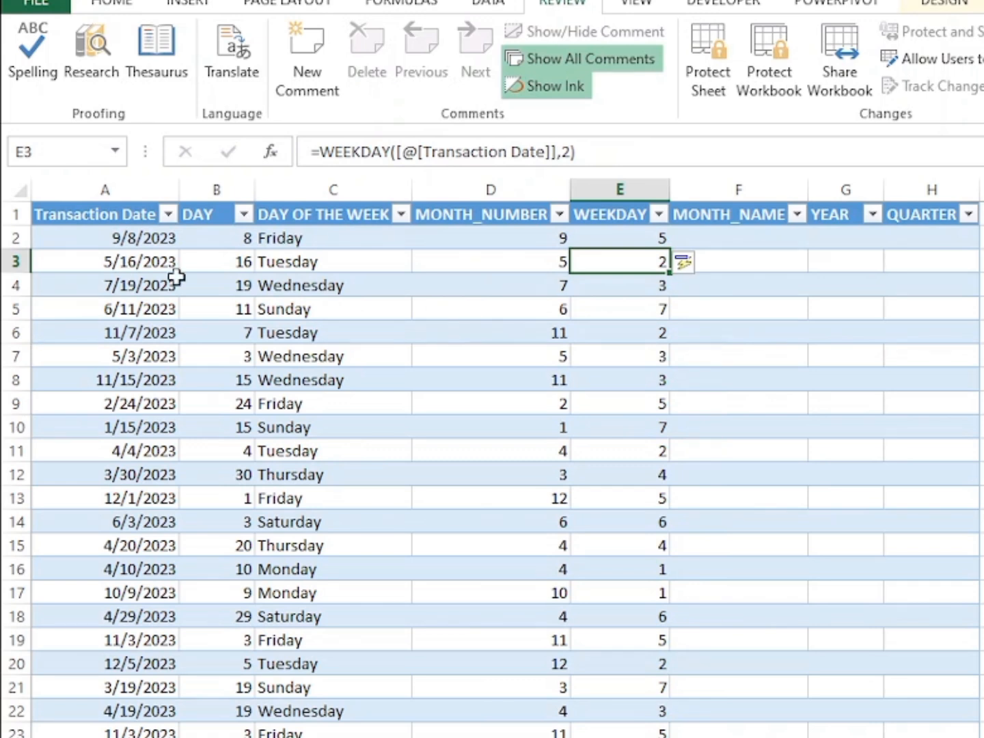
Fill the MONTH_NAME column with the formula =TEXT([@[Transaction Date]],"MMMM"), entered in cell F2.
{"action": "left_click", "coordinate": [749, 238]}
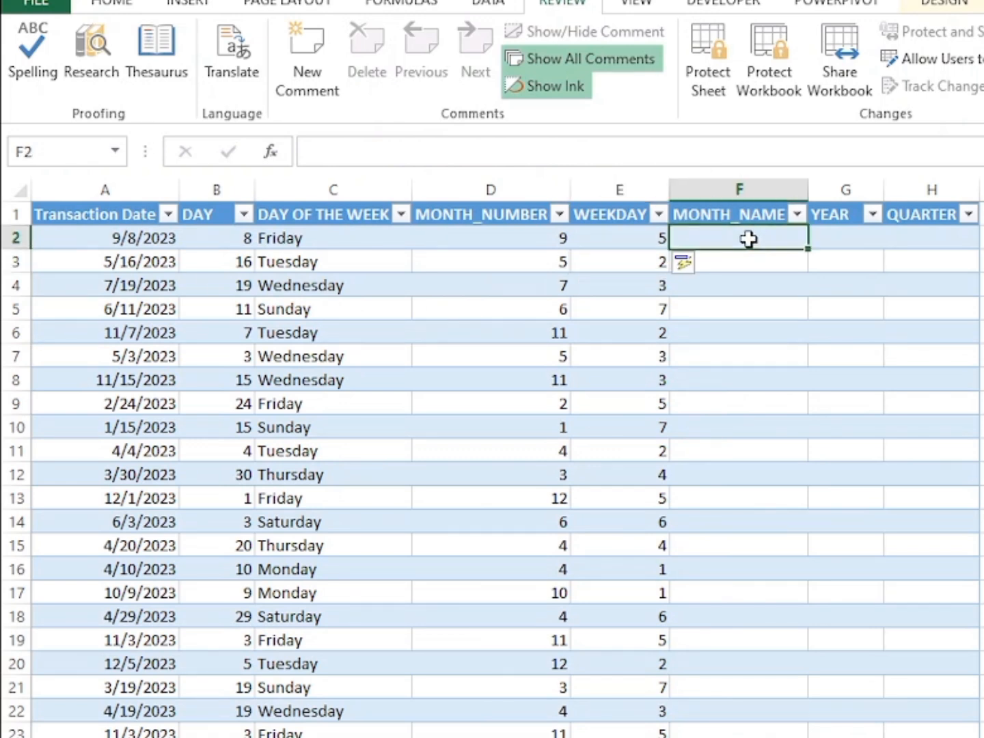
{"action": "type", "text": "="}
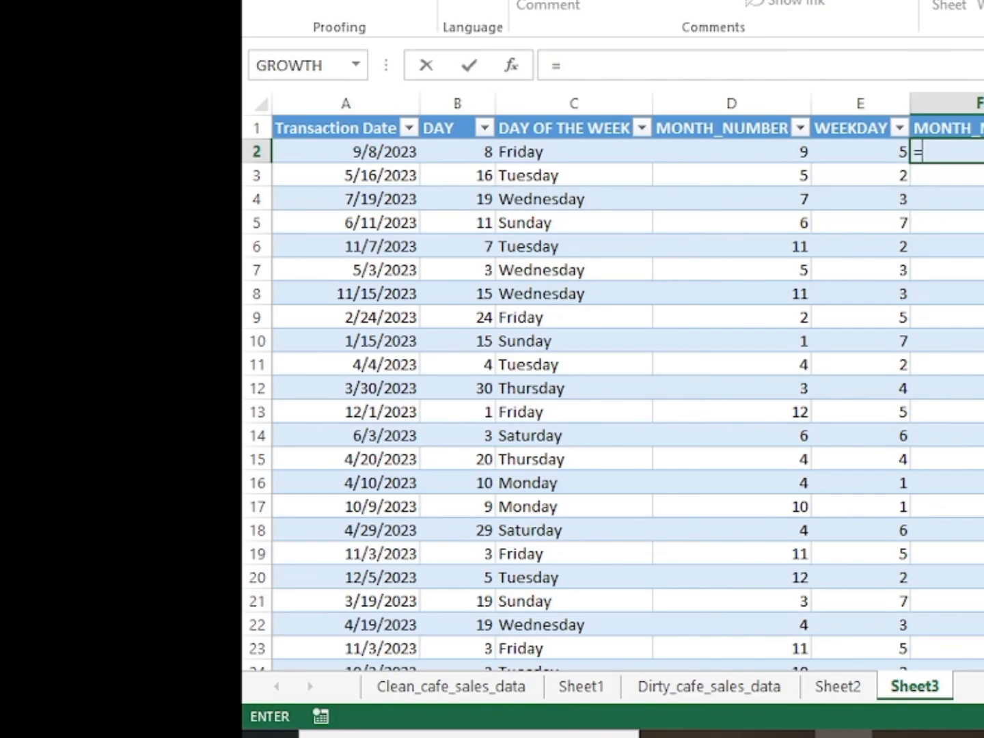
{"action": "type", "text": "TEXT"}
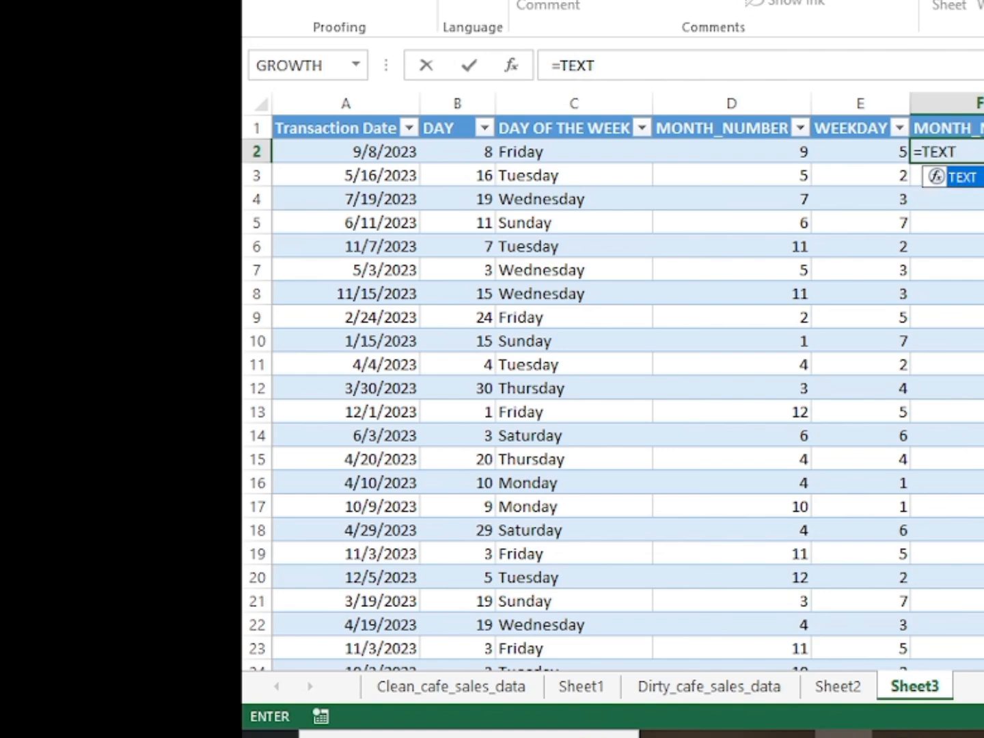
{"action": "type", "text": "("}
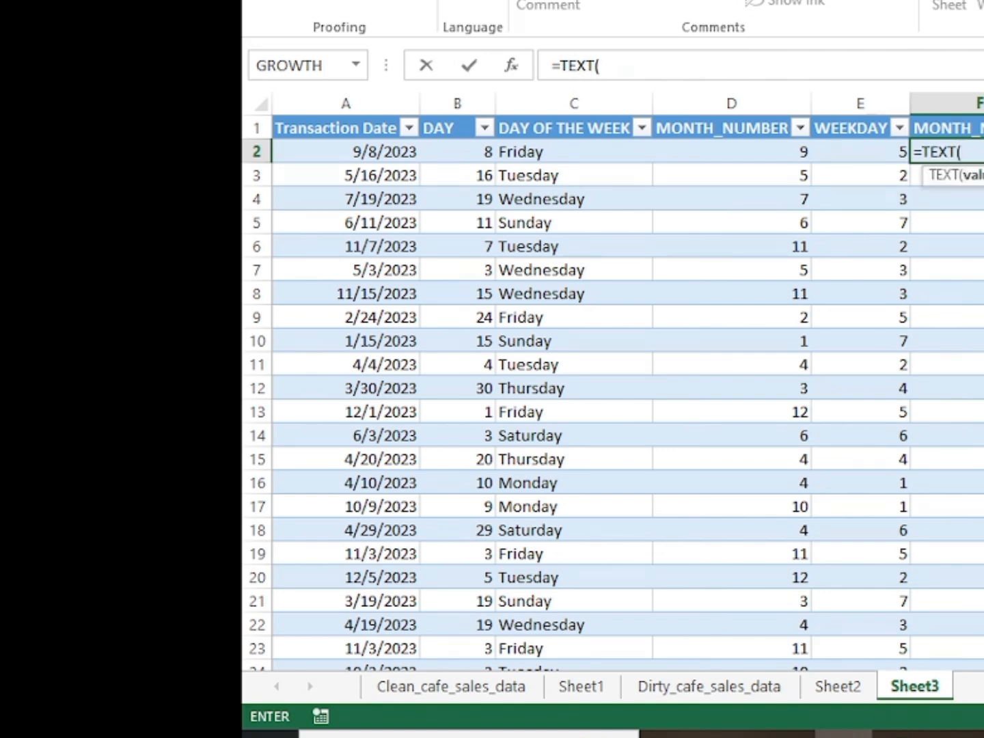
{"action": "left_click", "coordinate": [375, 151]}
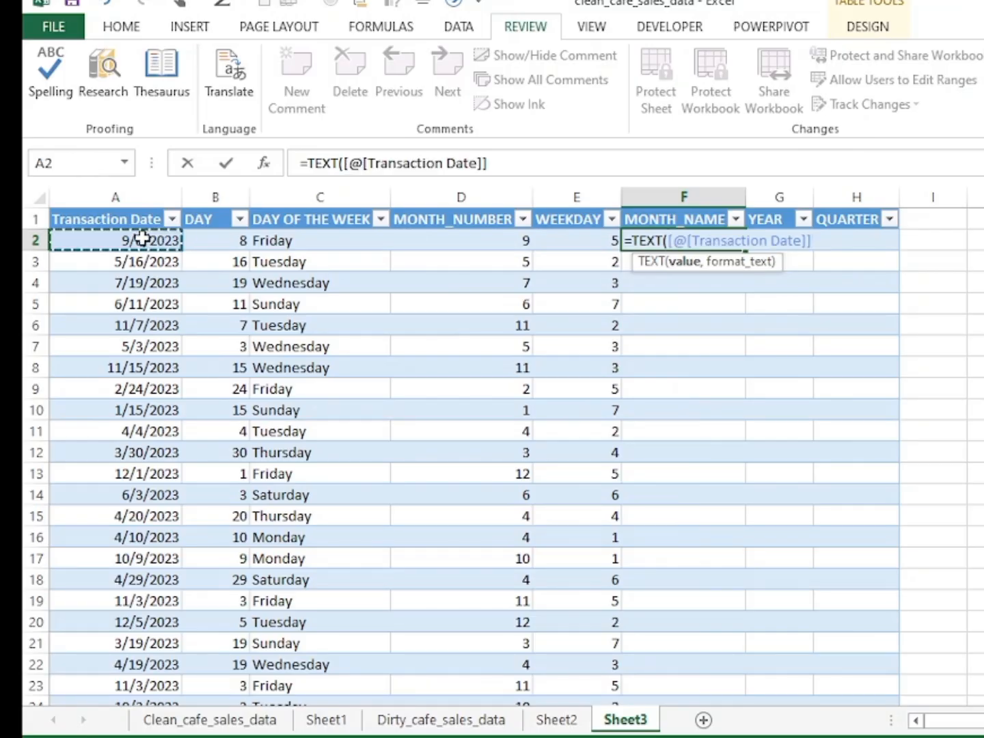
{"action": "type", "text": ",\"MMMM"}
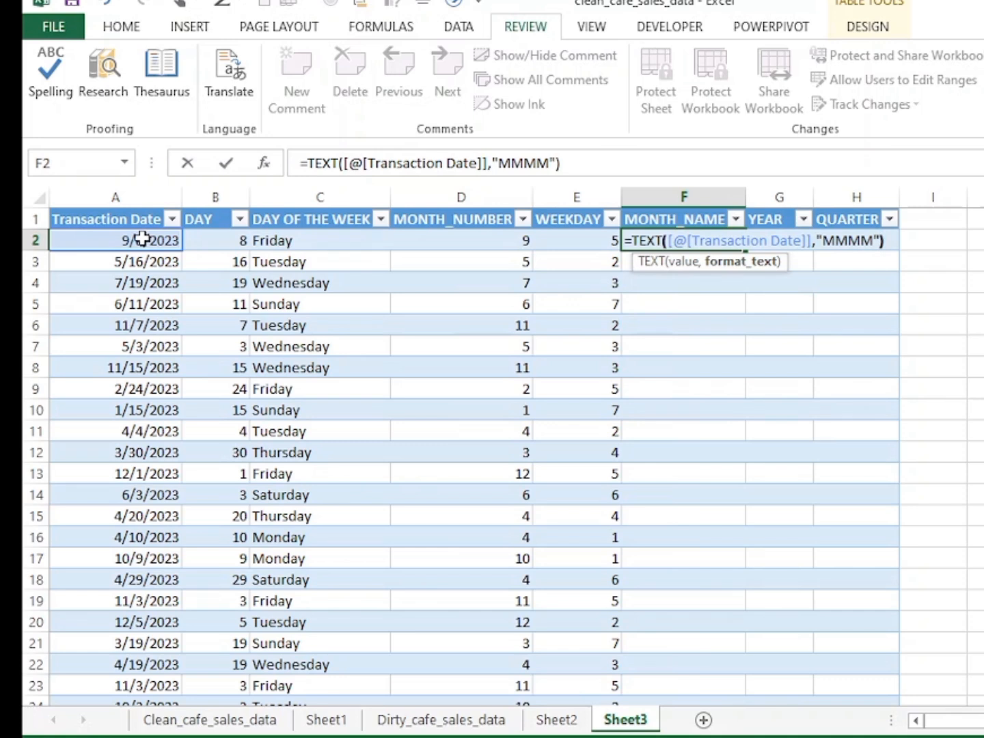
{"action": "key", "text": "Return"}
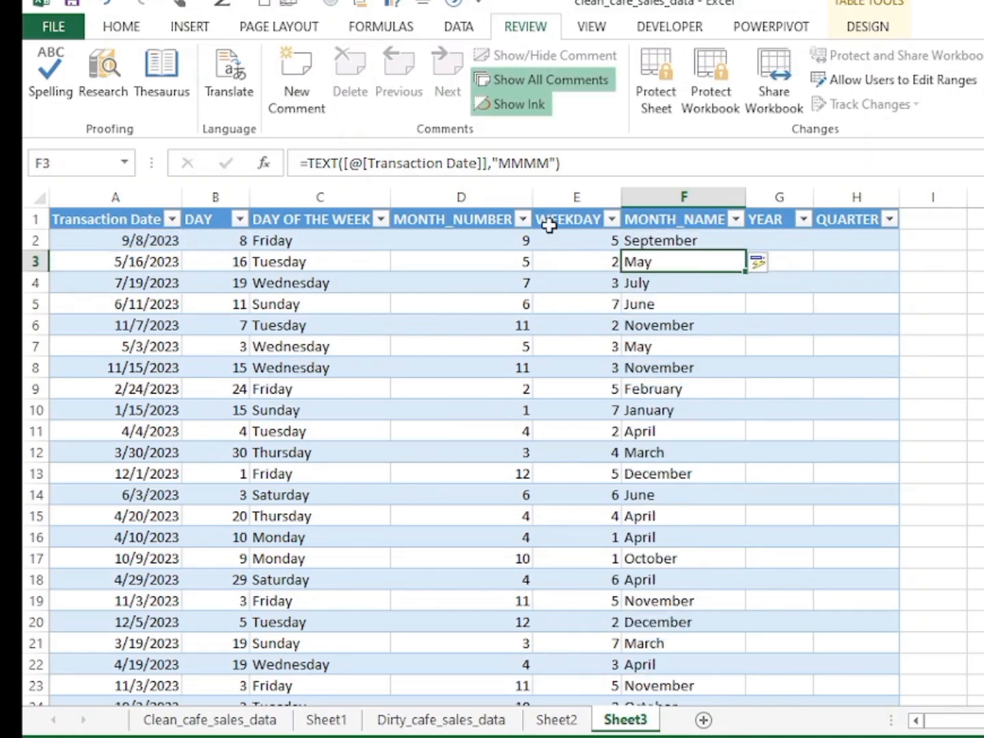
Shorten the MONTH_NAME formula's format code to "MMM" from cell F3.
{"action": "left_click", "coordinate": [536, 162]}
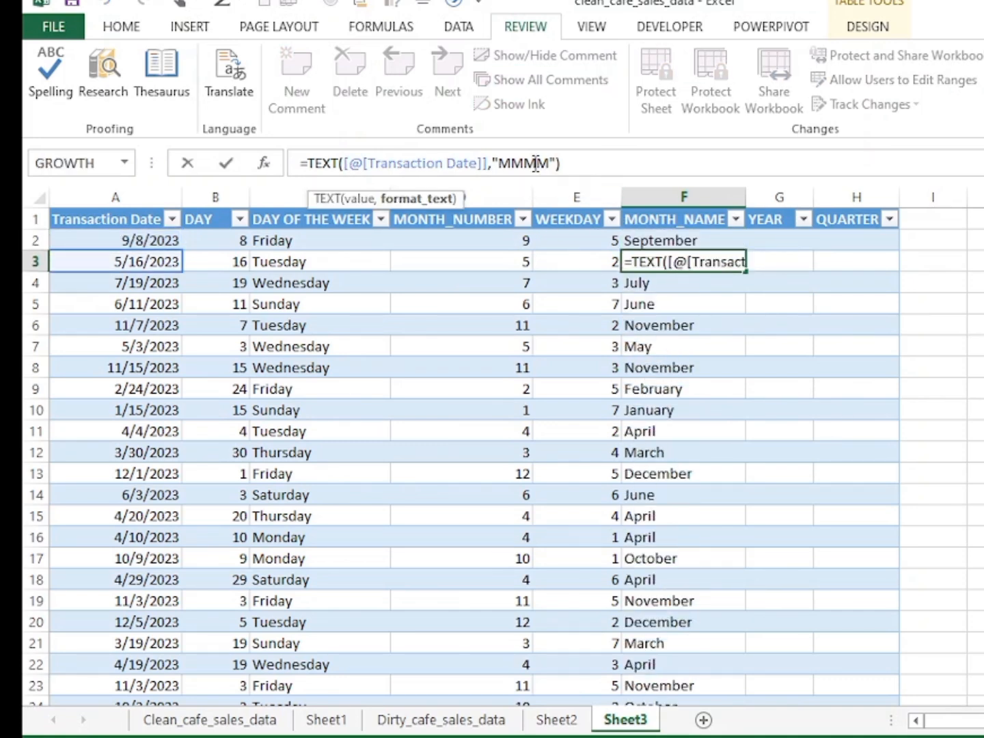
{"action": "key", "text": "BackSpace"}
{"action": "key", "text": "Return"}
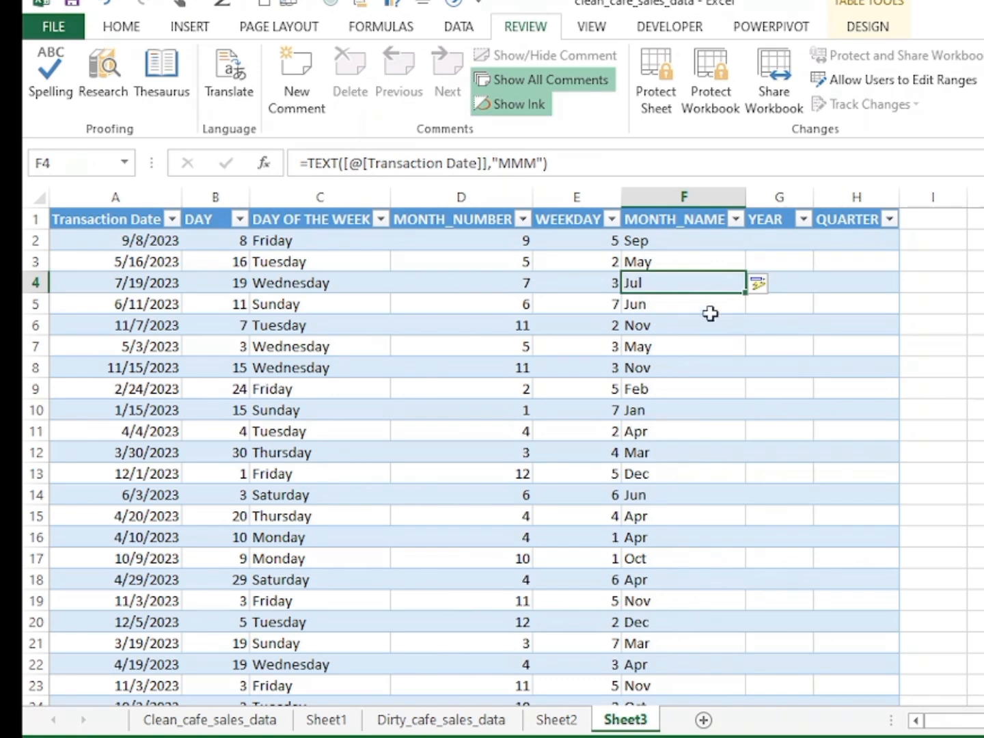
Set the MONTH_NAME formula's format code back to "MMMM" from cell F4.
{"action": "left_click", "coordinate": [543, 164]}
{"action": "type", "text": "M"}
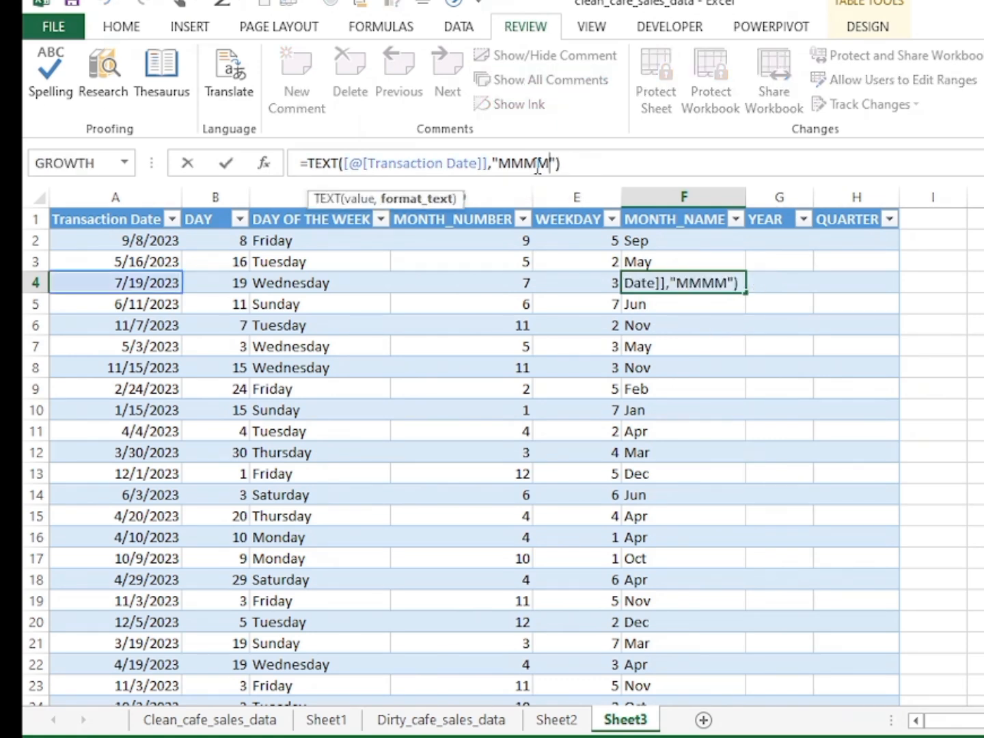
{"action": "key", "text": "Return"}
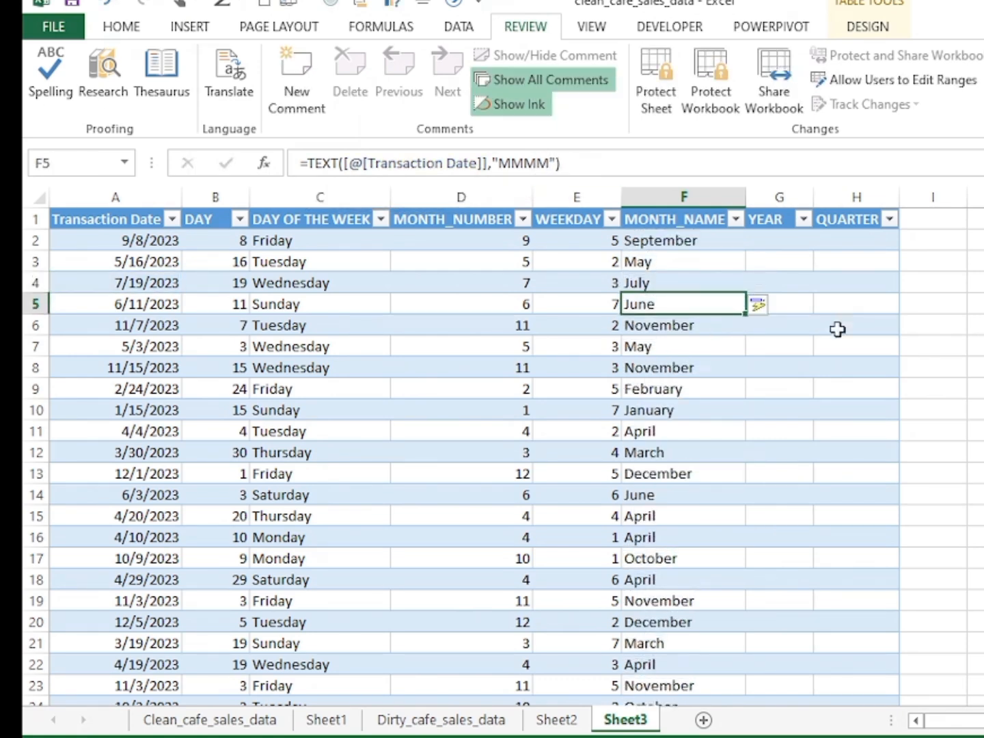
Fill the YEAR column with the formula =TEXT([@[Transaction Date]],"YYYY"), entered in cell G2.
{"action": "left_click", "coordinate": [791, 237]}
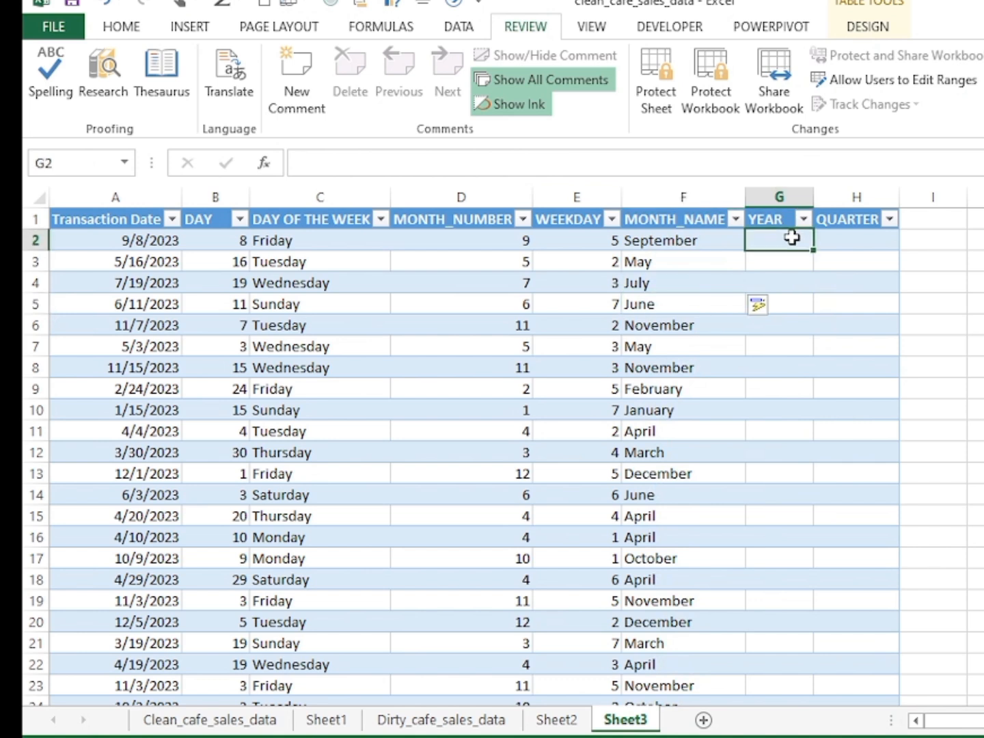
{"action": "type", "text": "="}
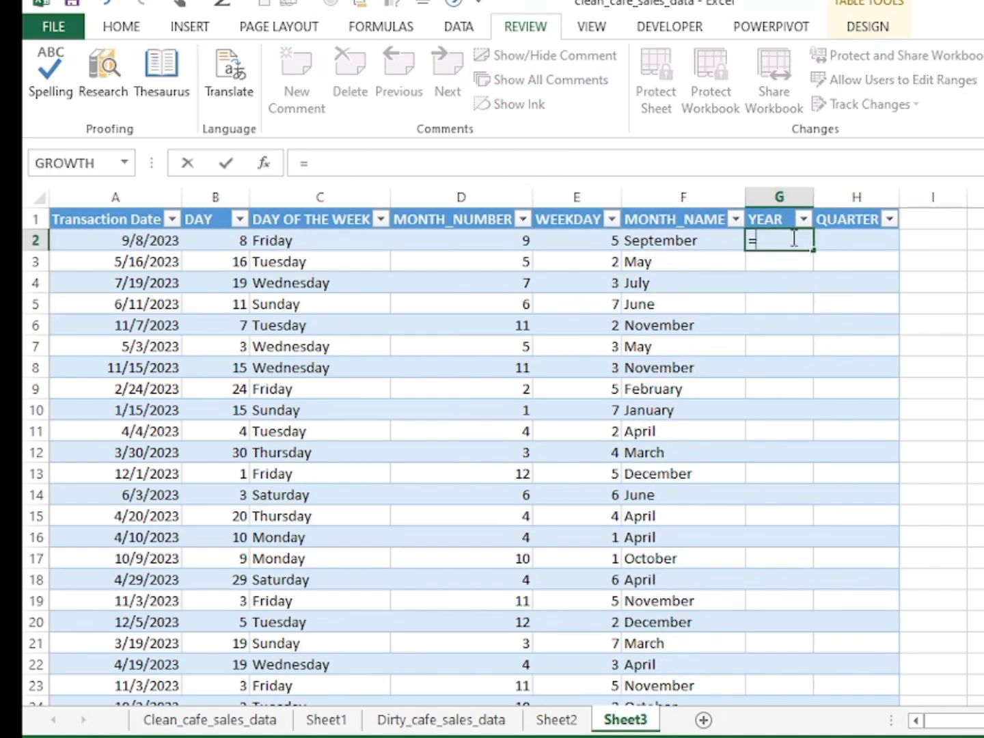
{"action": "type", "text": "TEXT("}
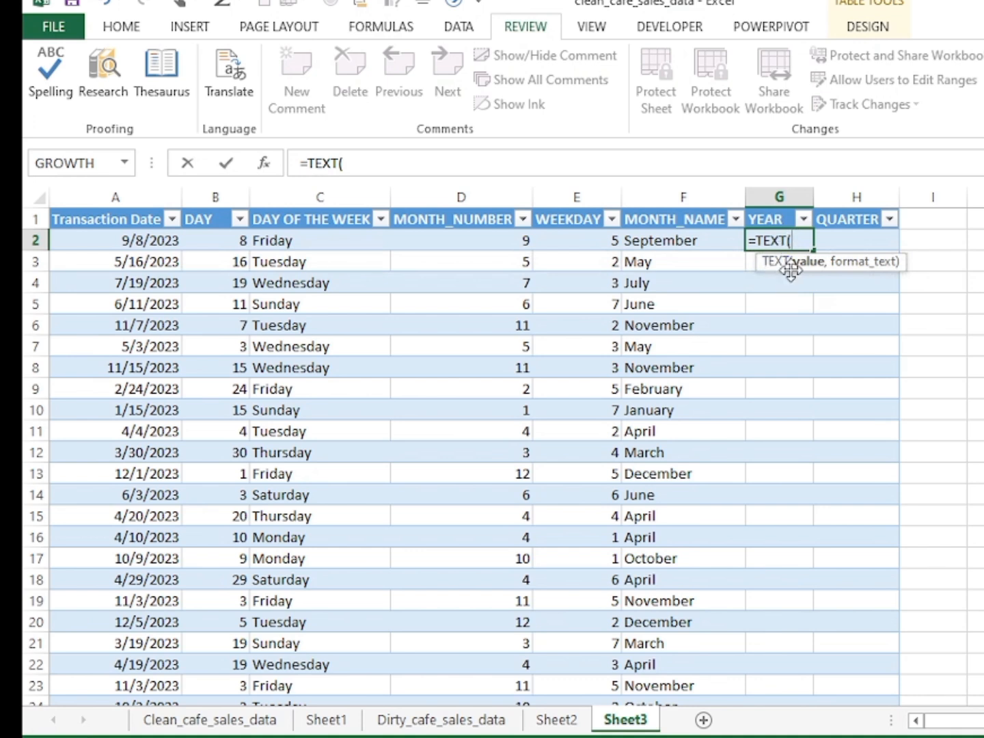
{"action": "left_click", "coordinate": [109, 241]}
{"action": "type", "text": ","}
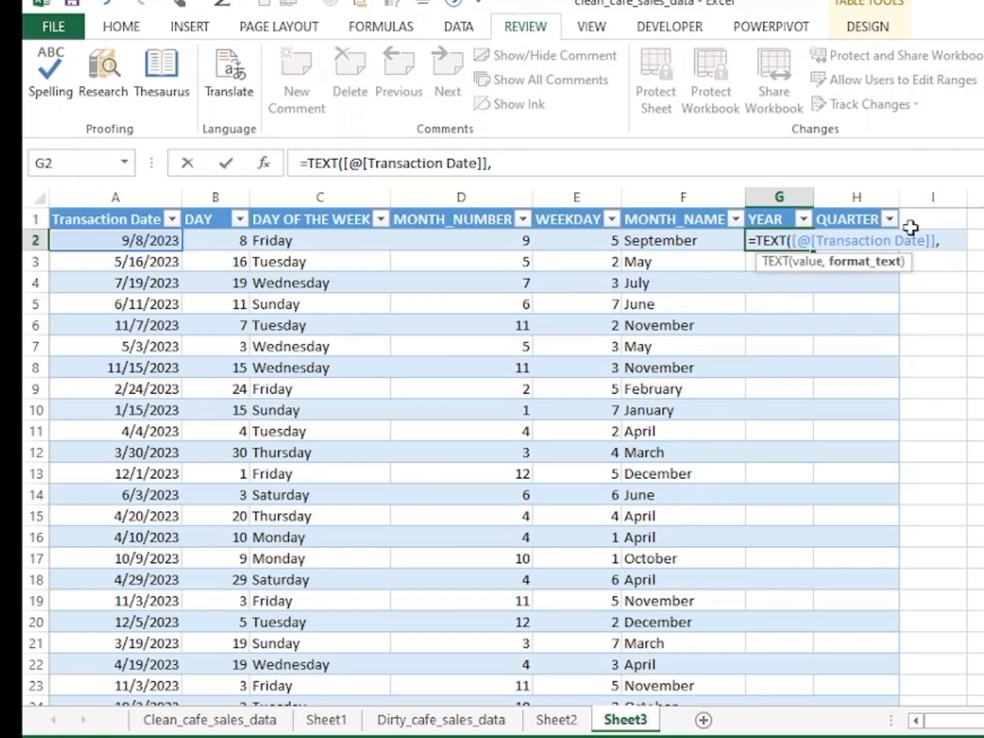
{"action": "type", "text": "\"YYYY"}
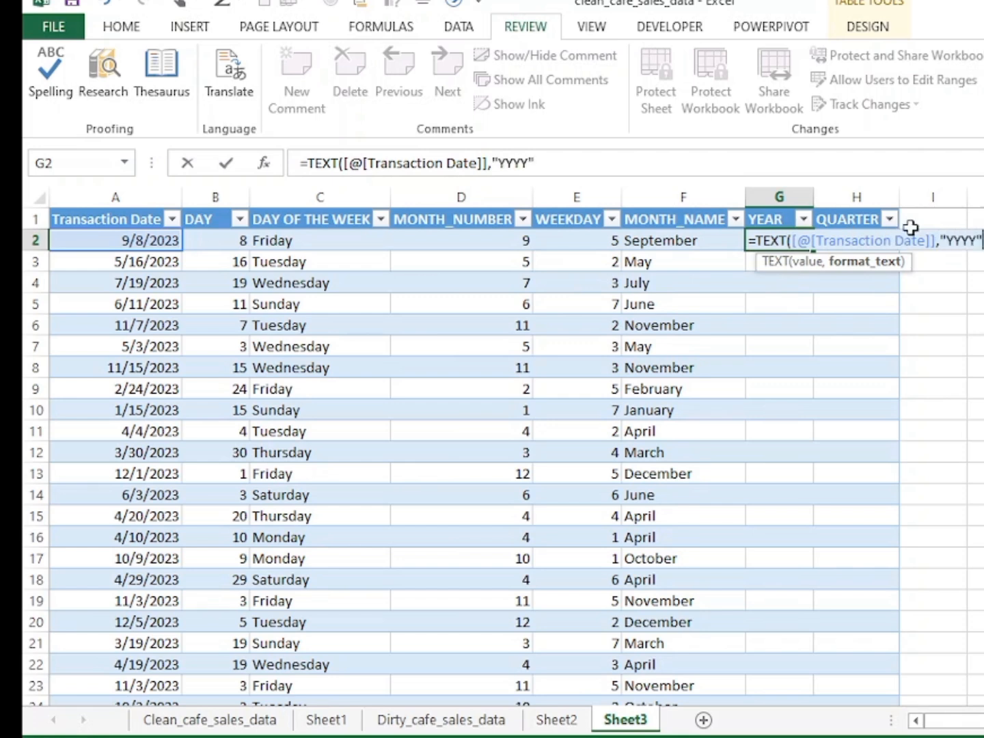
{"action": "type", "text": "\")"}
{"action": "key", "text": "Return"}
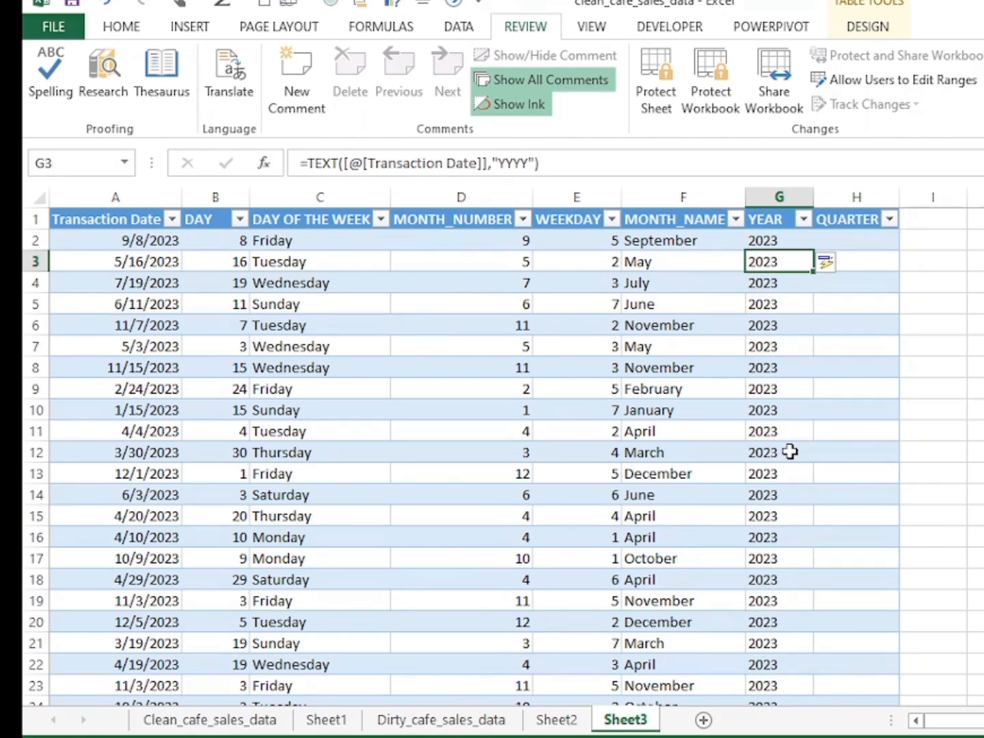
{"action": "scroll", "coordinate": [789, 451], "scroll_direction": "down", "scroll_amount": 8}
{"action": "scroll", "coordinate": [789, 451], "scroll_direction": "up", "scroll_amount": 8}
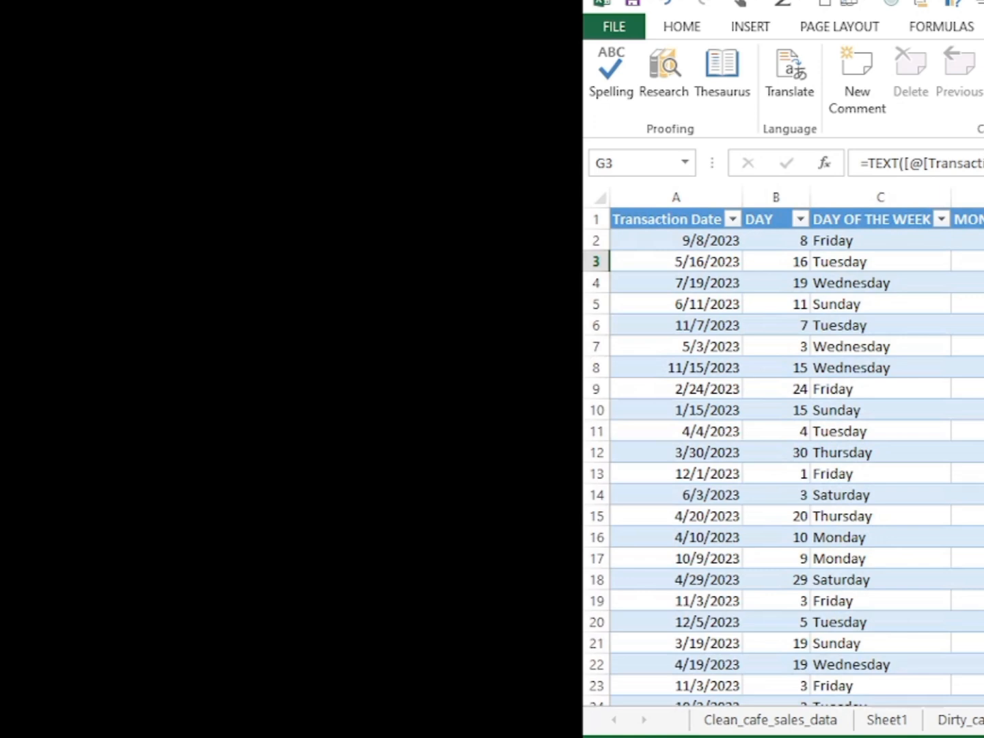
{"action": "left_click", "coordinate": [882, 242]}
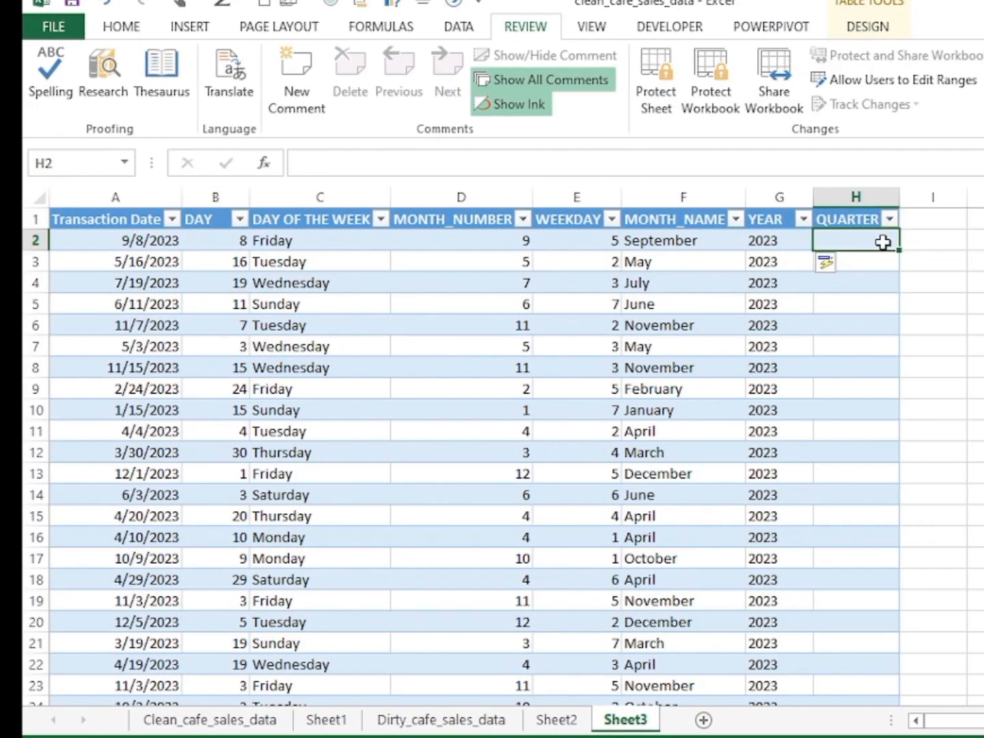
{"action": "type", "text": "=QUA"}
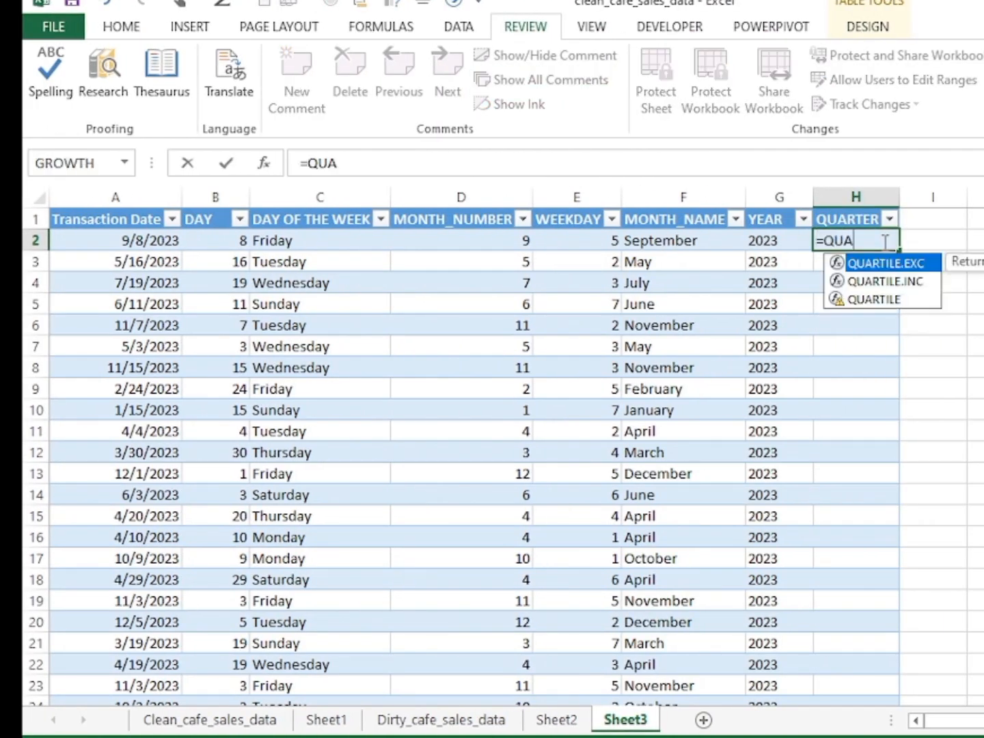
{"action": "type", "text": "R"}
{"action": "key", "text": "BackSpace"}
{"action": "key", "text": "BackSpace"}
{"action": "key", "text": "BackSpace"}
{"action": "key", "text": "BackSpace"}
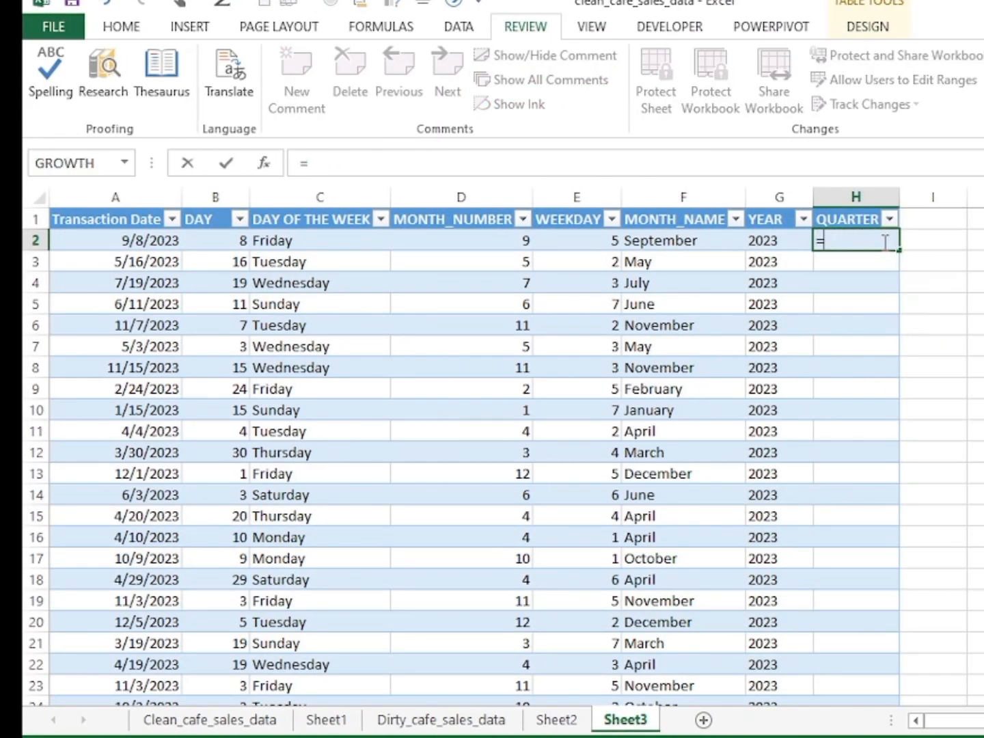
Begin the QUARTER formula in H2 with an IF that returns "Q4" when [@[MONTH_NUMBER]]>=10.
{"action": "type", "text": "IF("}
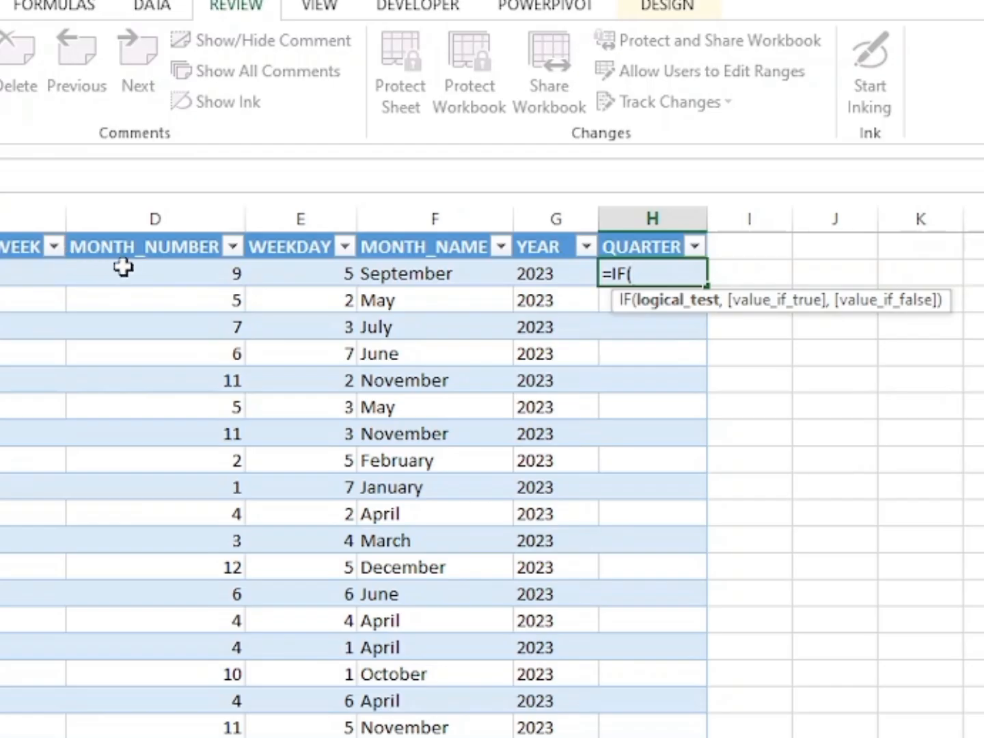
{"action": "left_click", "coordinate": [135, 274]}
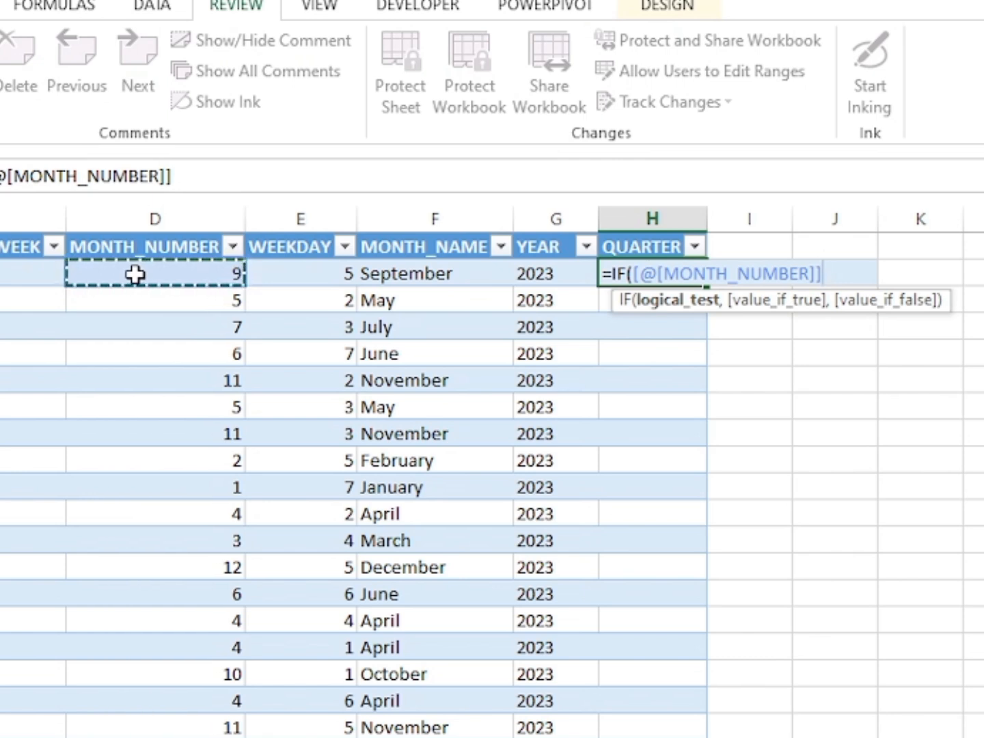
{"action": "type", "text": ">"}
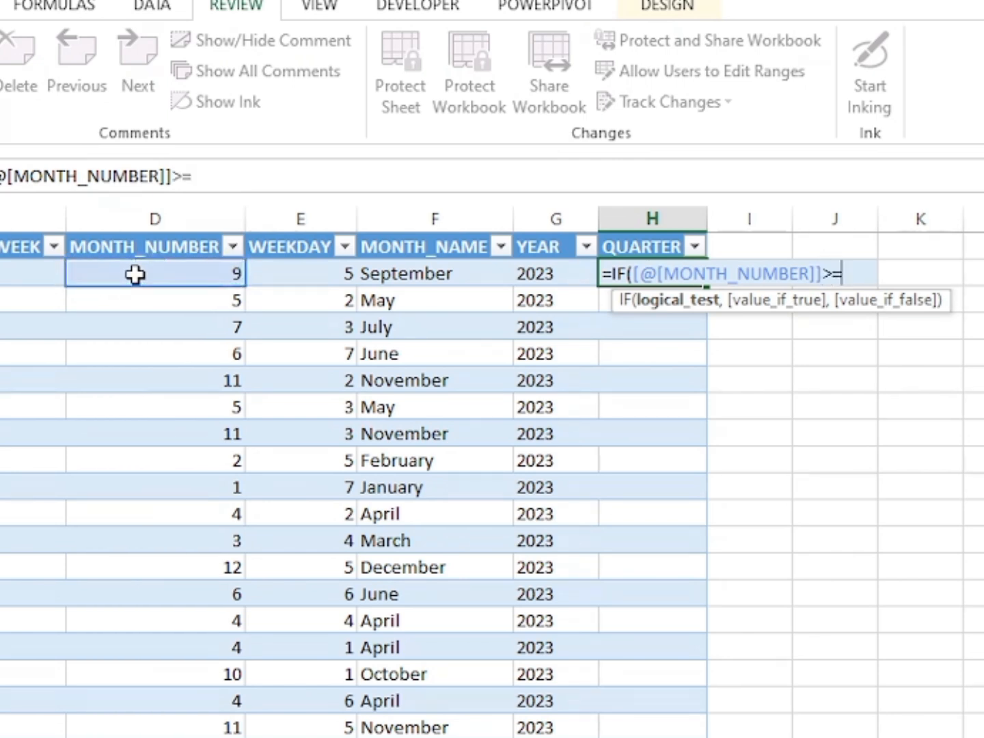
{"action": "type", "text": "=10,"}
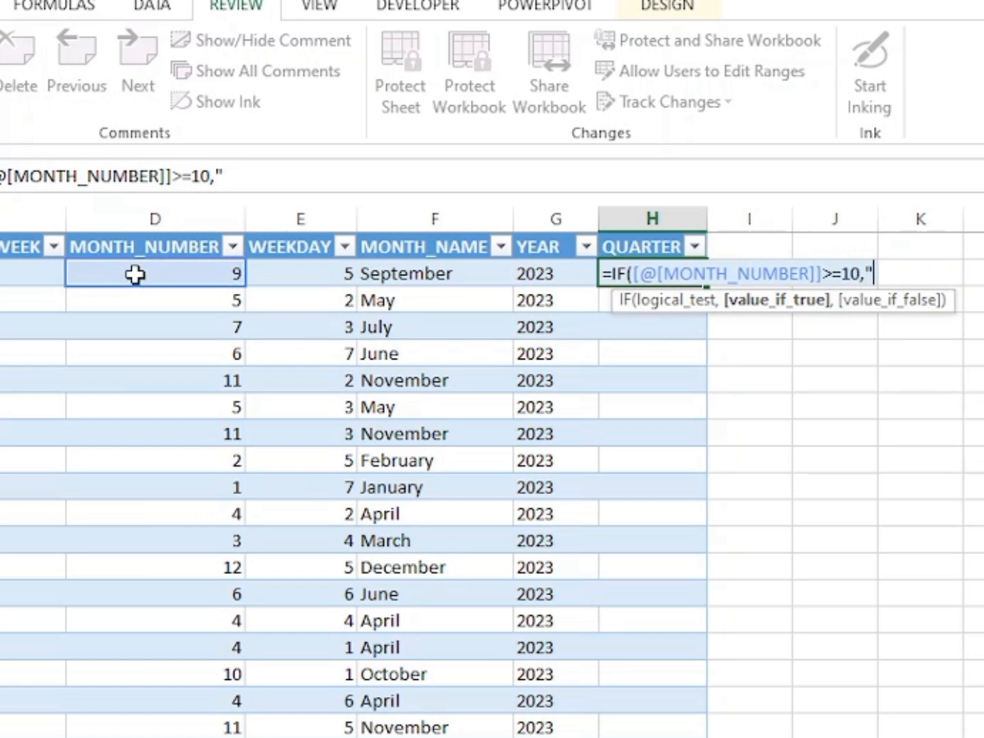
{"action": "type", "text": "\"Q4\""}
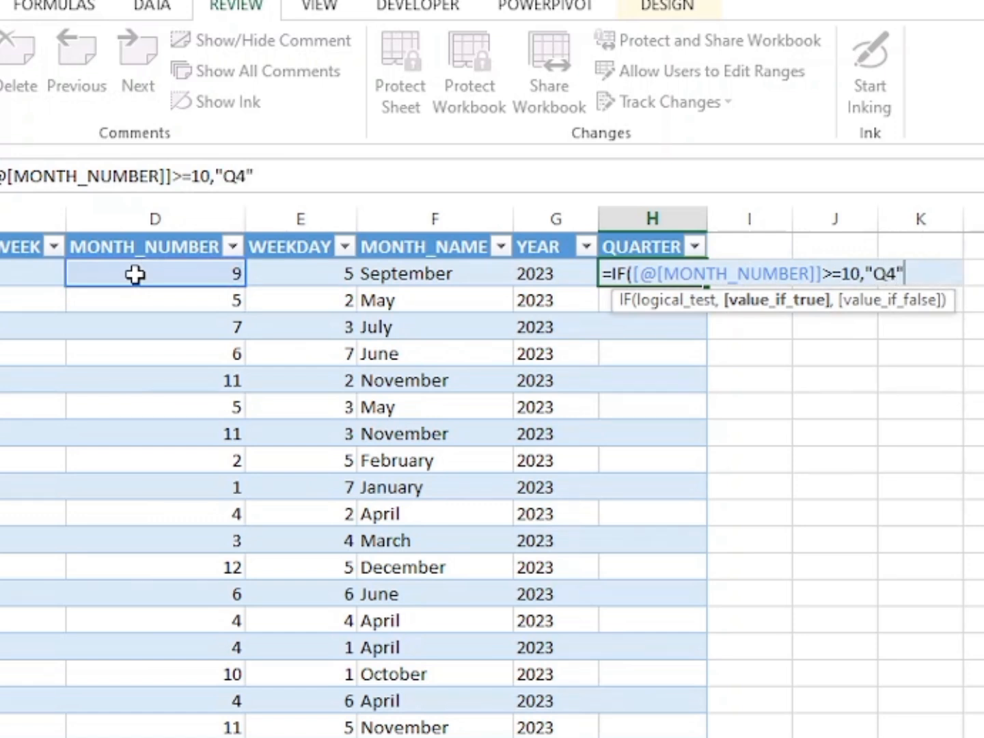
{"action": "type", "text": ",IF"}
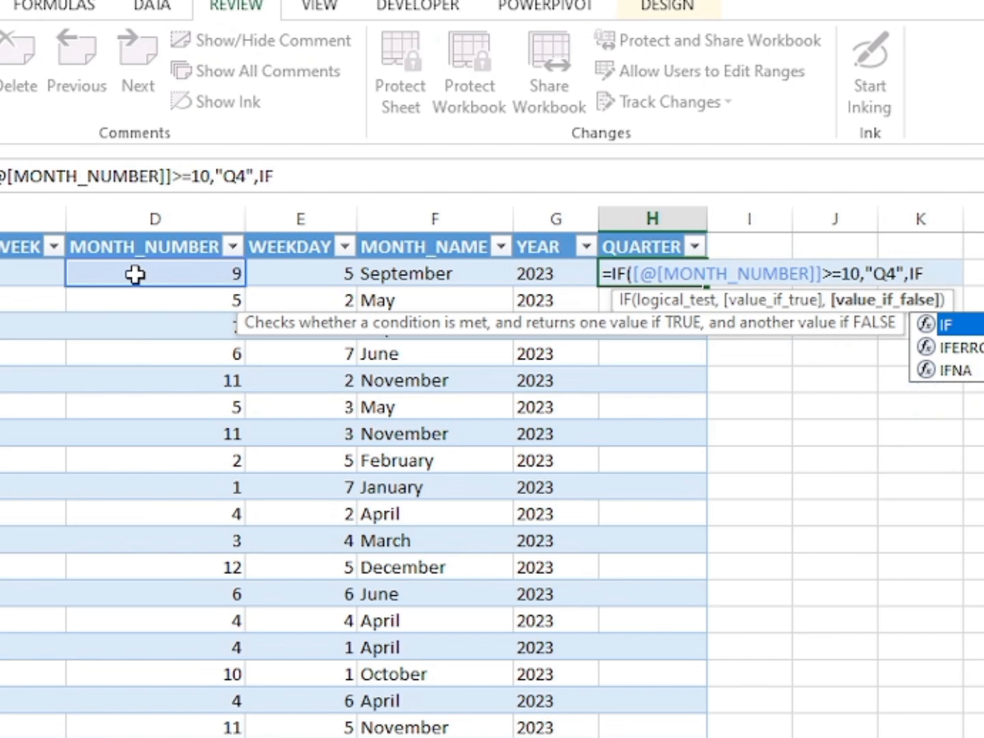
{"action": "type", "text": "(D2"}
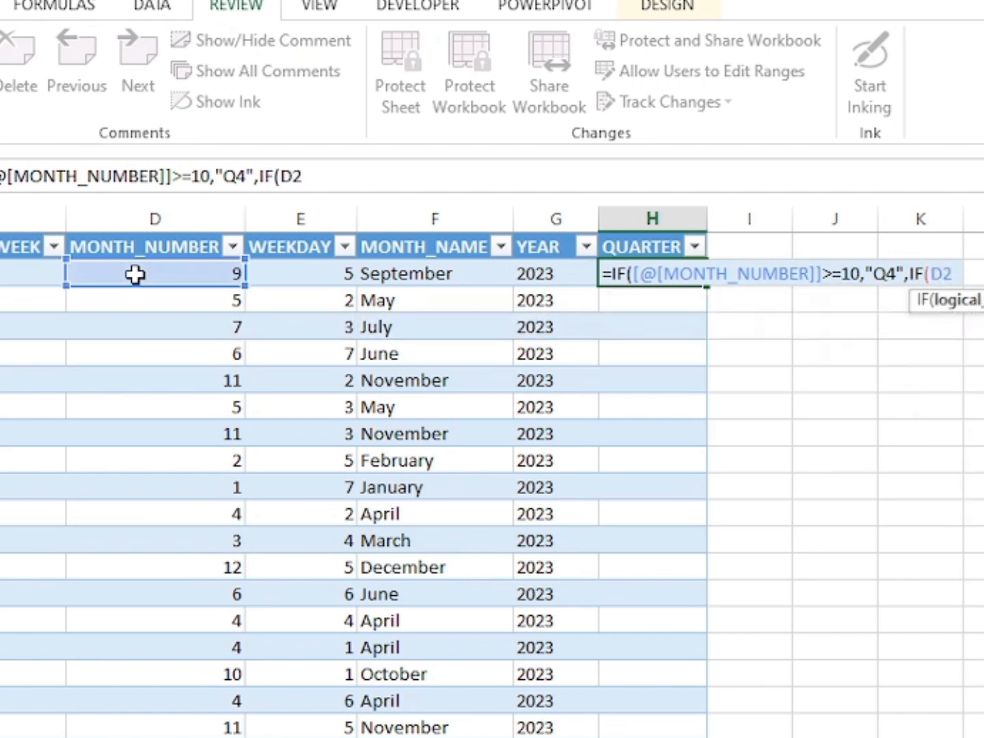
{"action": "type", "text": ">="}
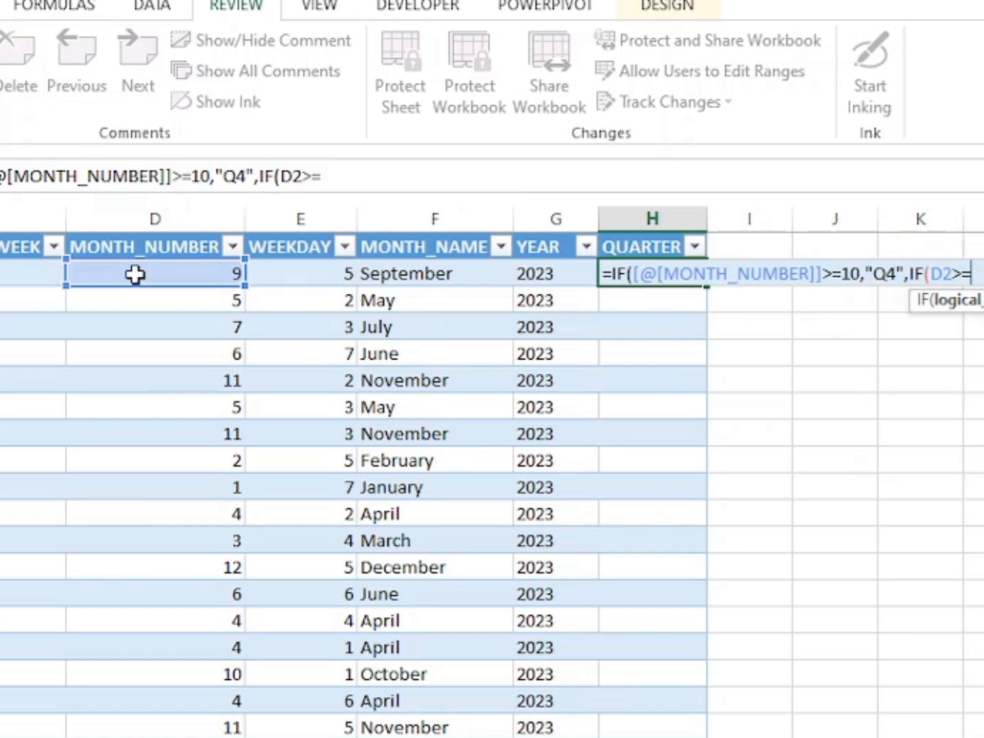
Nest a second IF in the H2 formula that returns "Q3" when D2>=7.
{"action": "type", "text": "7,"}
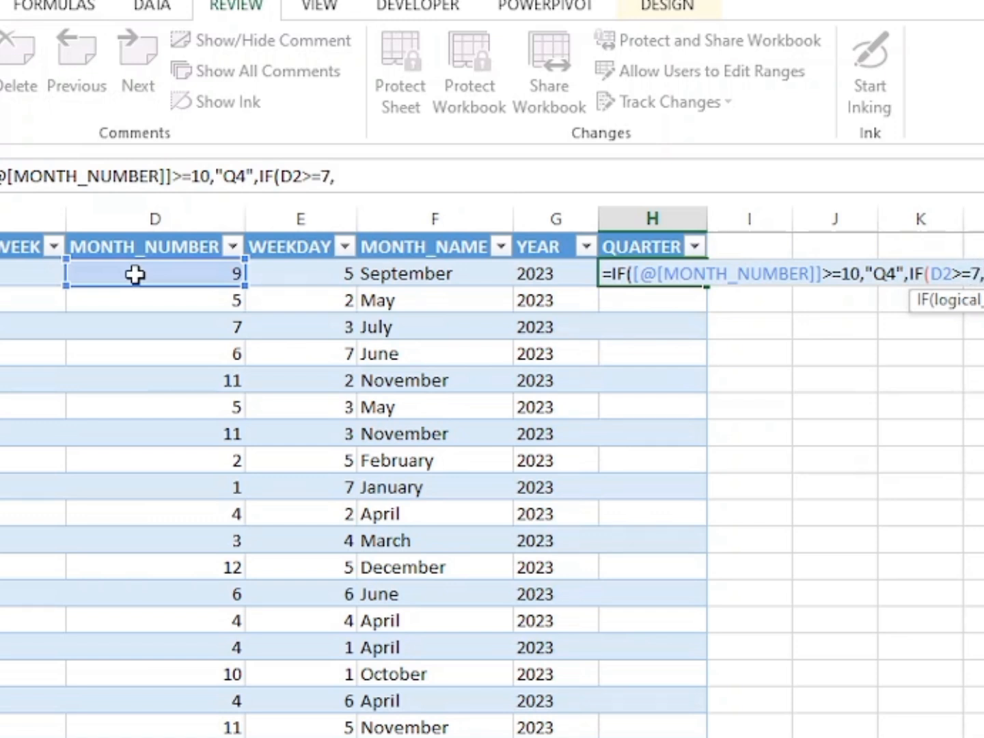
{"action": "type", "text": "\""}
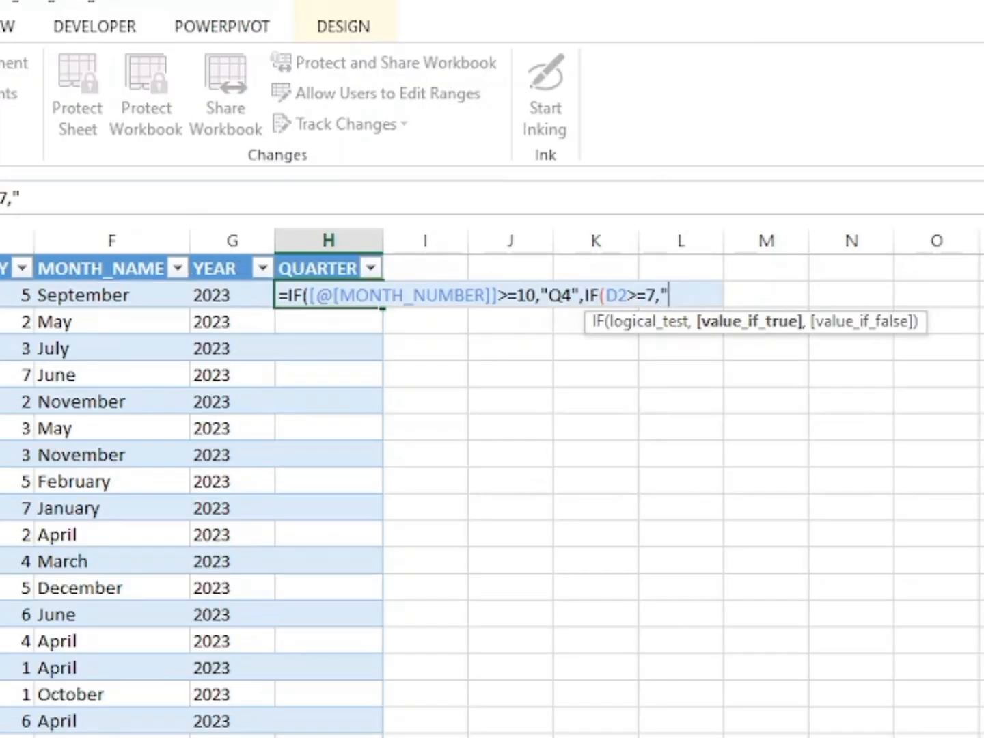
{"action": "type", "text": "Q3\""}
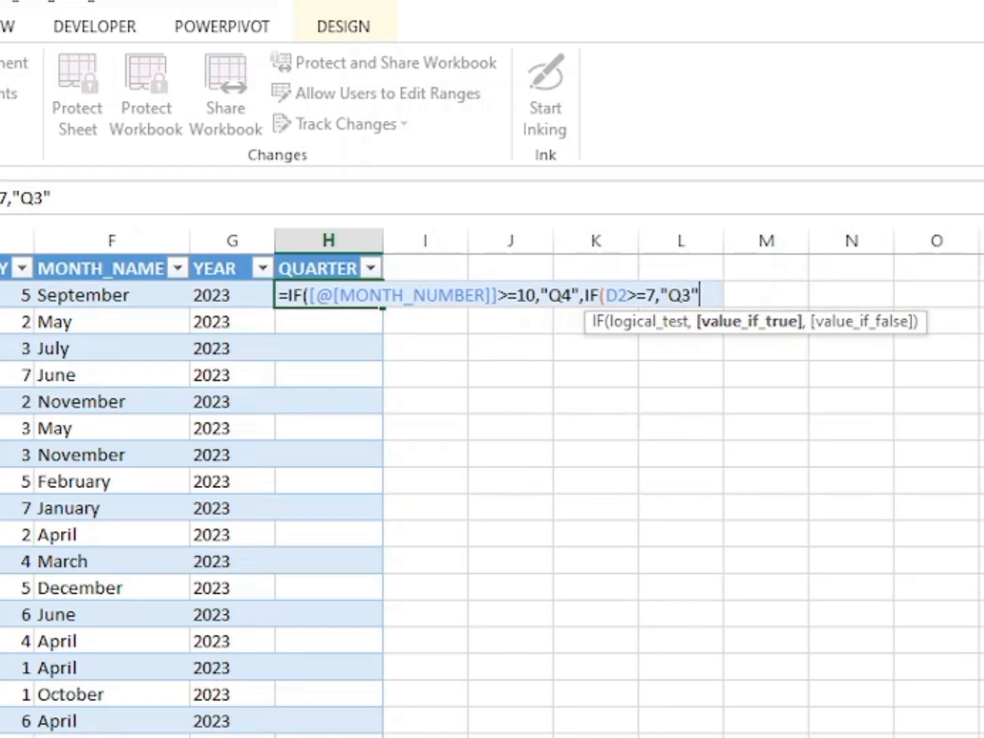
{"action": "type", "text": ",O"}
Nest a third IF in the H2 formula that returns "Q3" when D2>=4.
{"action": "key", "text": "BackSpace"}
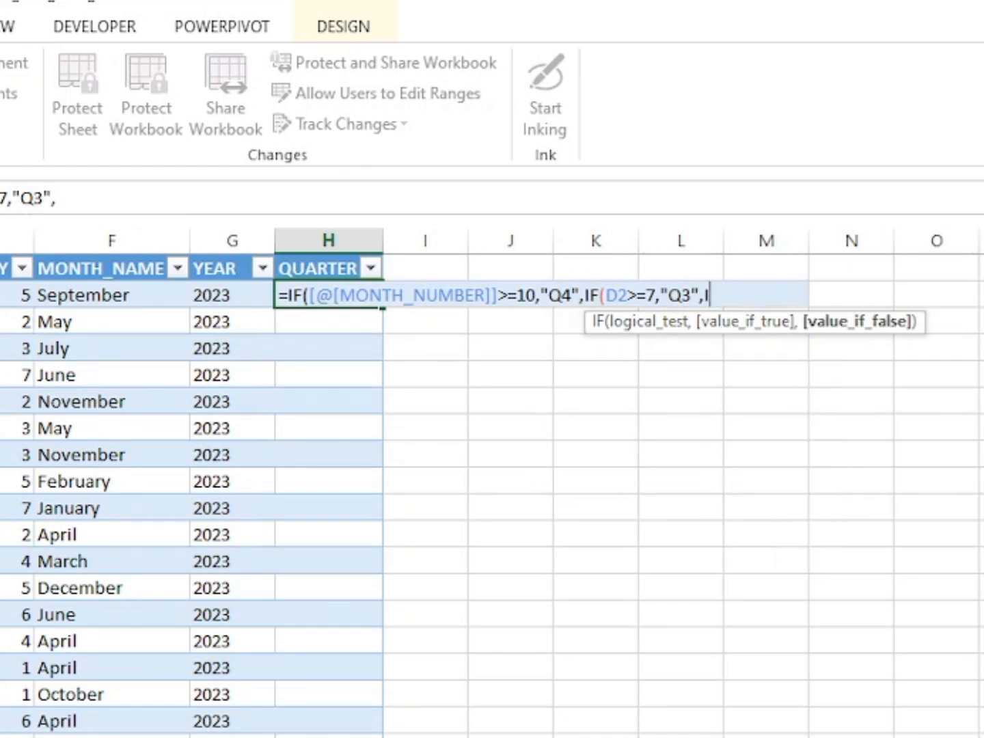
{"action": "type", "text": "IF(D2>="}
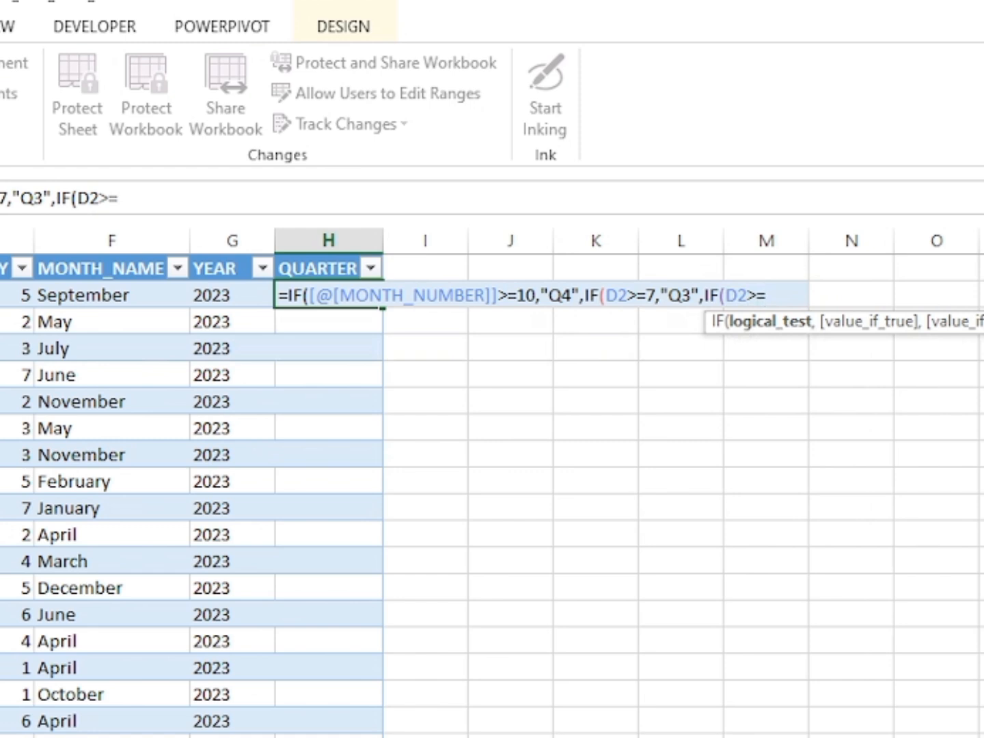
{"action": "type", "text": "4,\""}
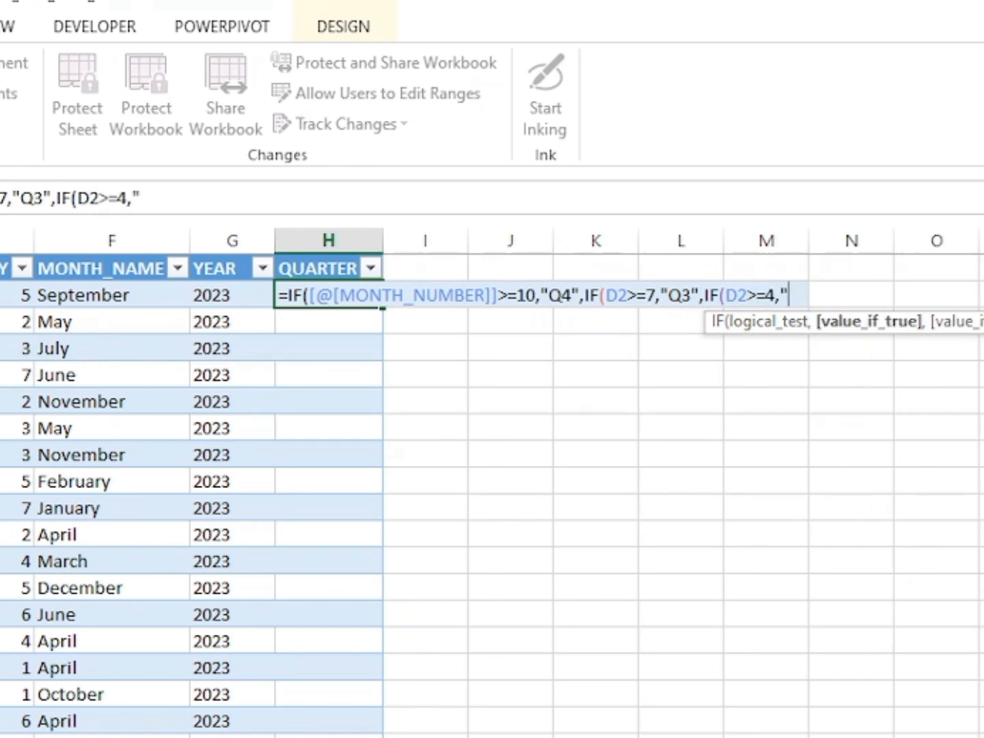
{"action": "type", "text": "Q3\",IF"}
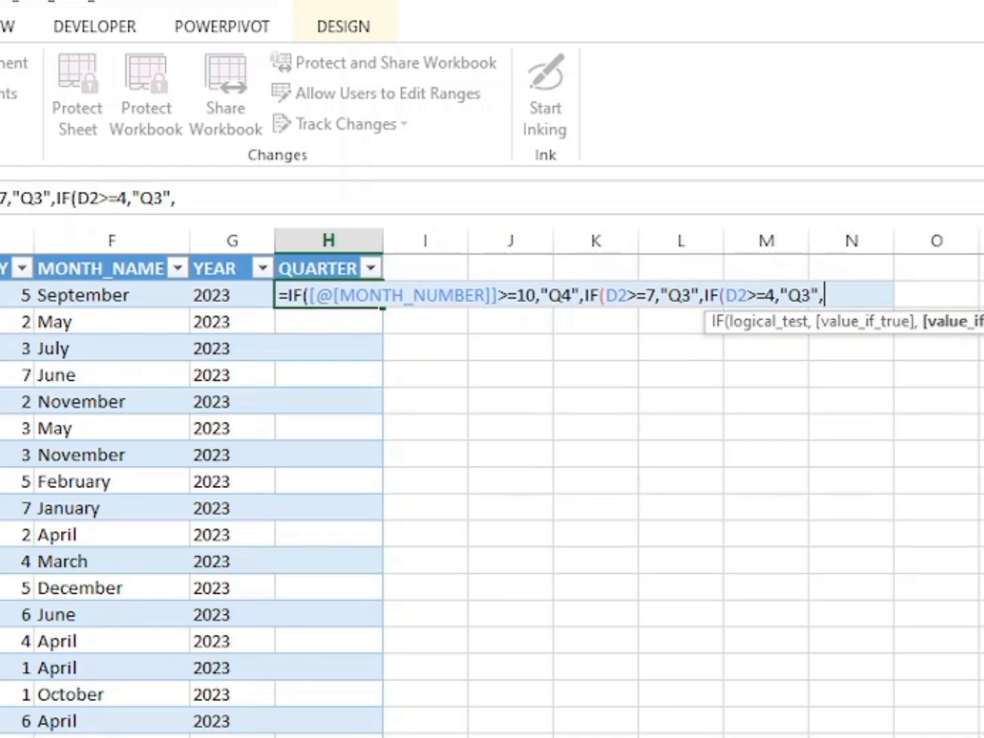
{"action": "type", "text": "("}
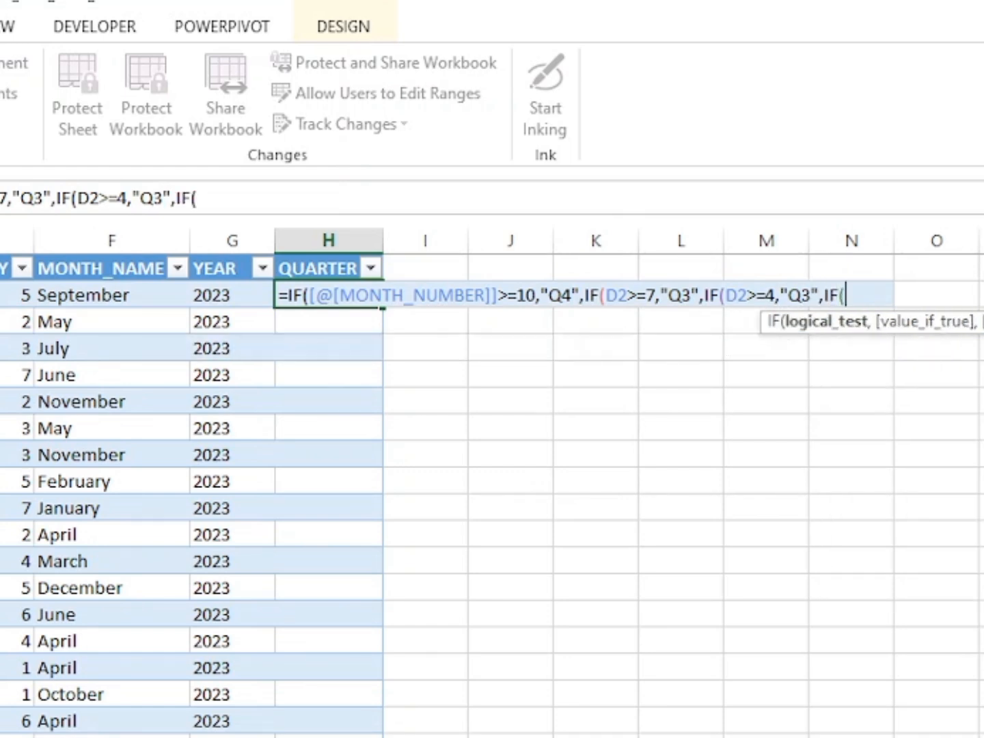
{"action": "type", "text": "D2>="}
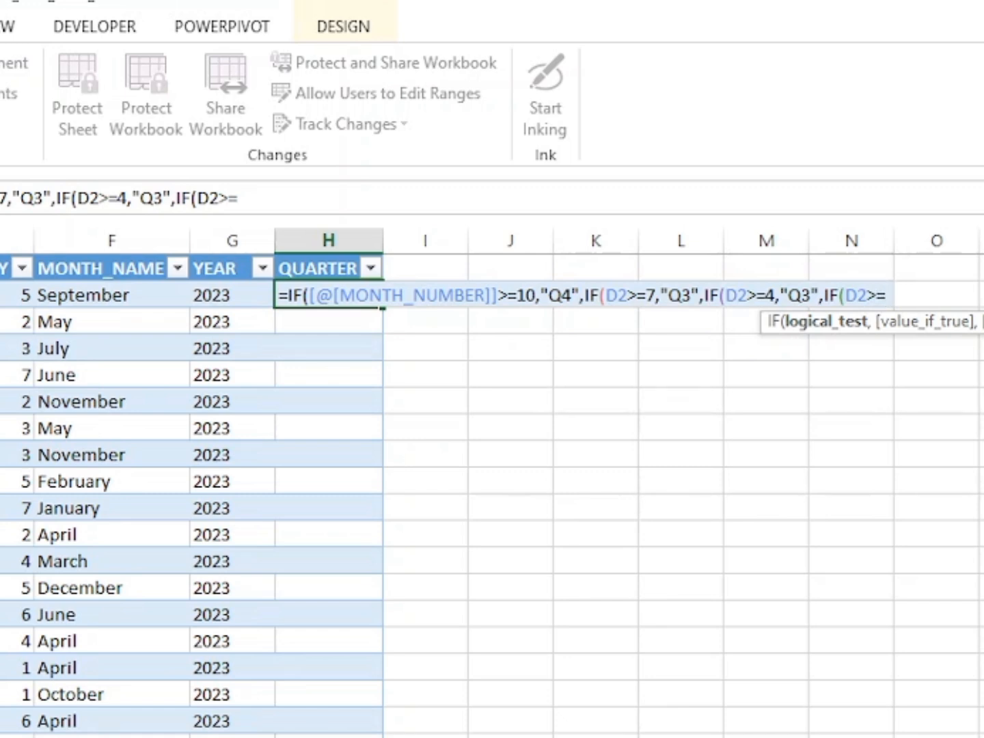
{"action": "type", "text": "1"}
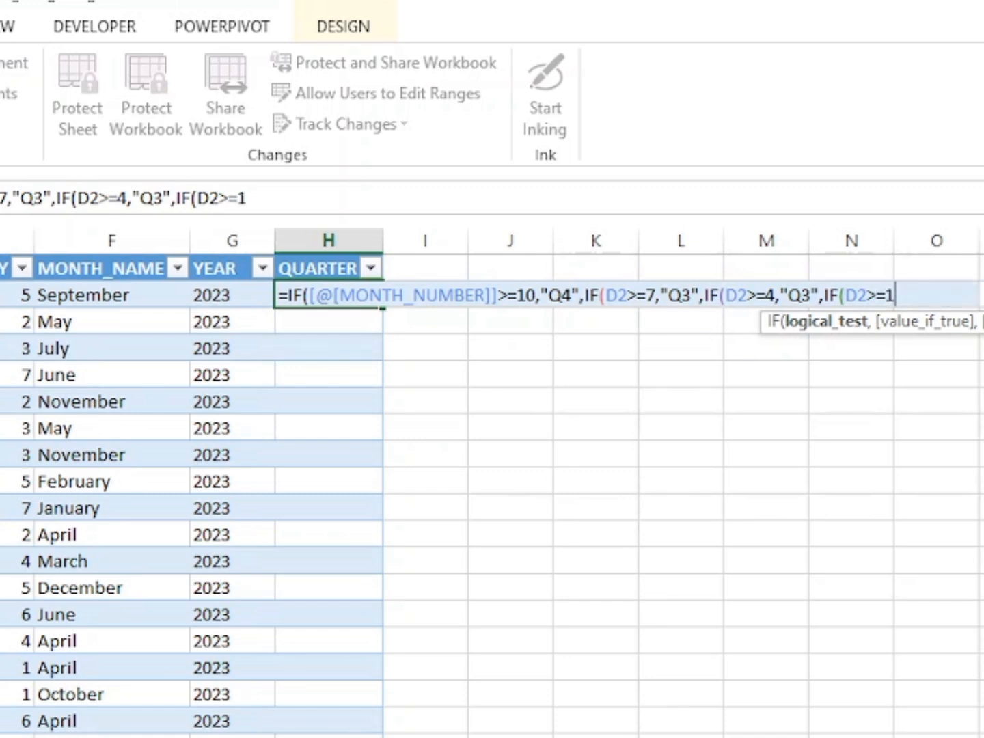
{"action": "type", "text": ",\"Q1"}
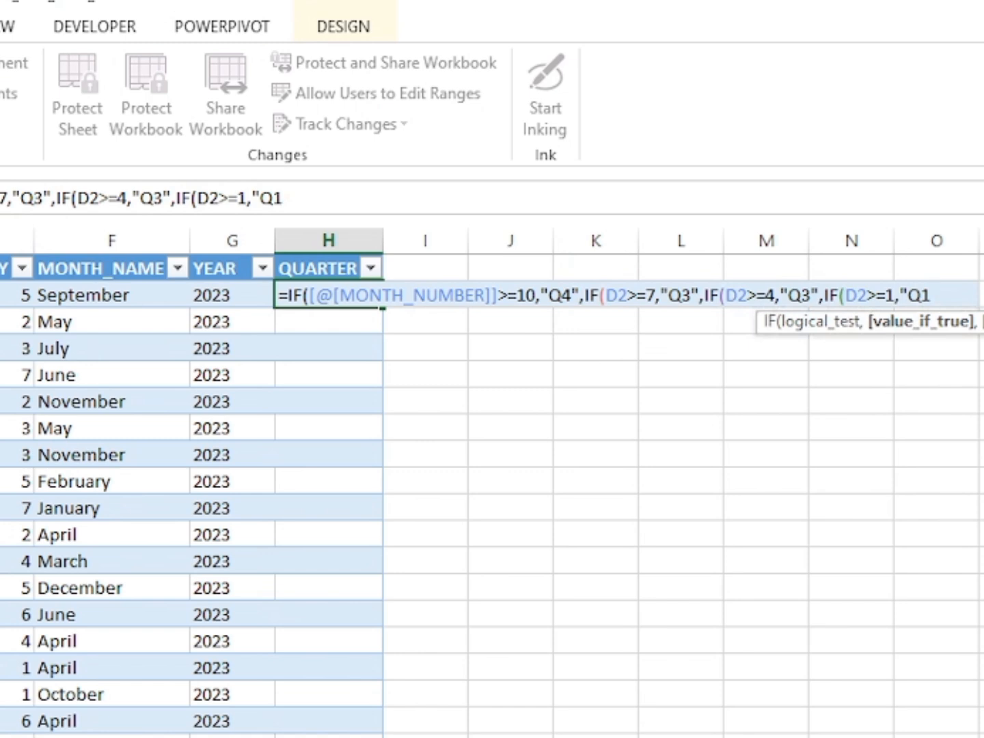
{"action": "type", "text": "\"))))"}
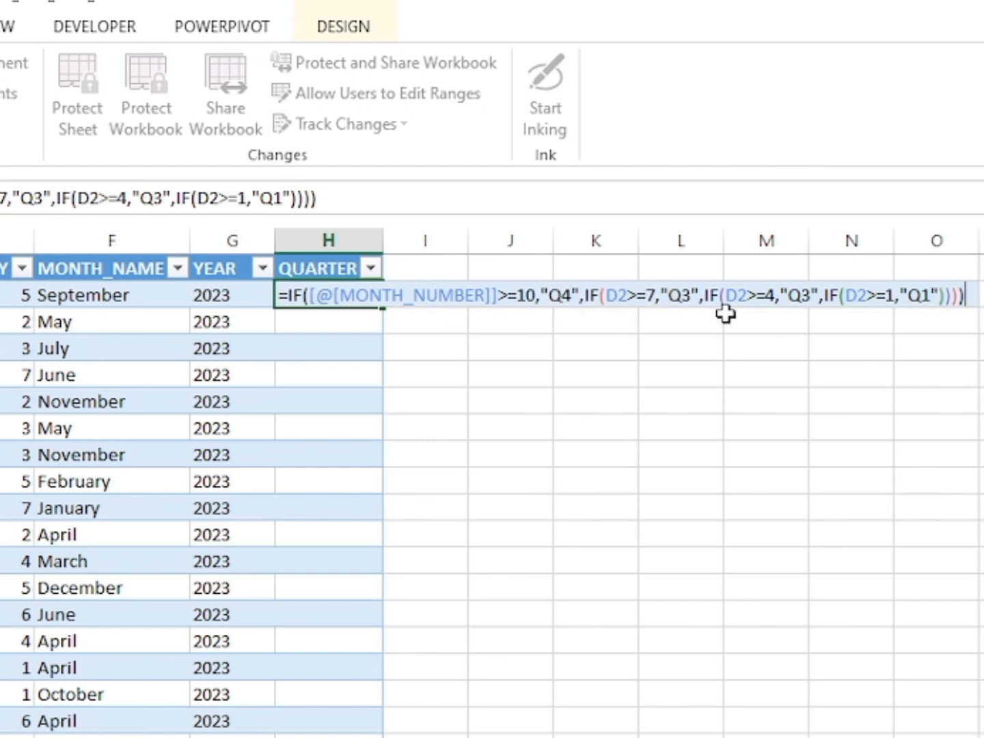
Correct the D2>=4 result in the formula to "Q2" and enter it to fill the QUARTER column.
{"action": "left_click", "coordinate": [811, 297]}
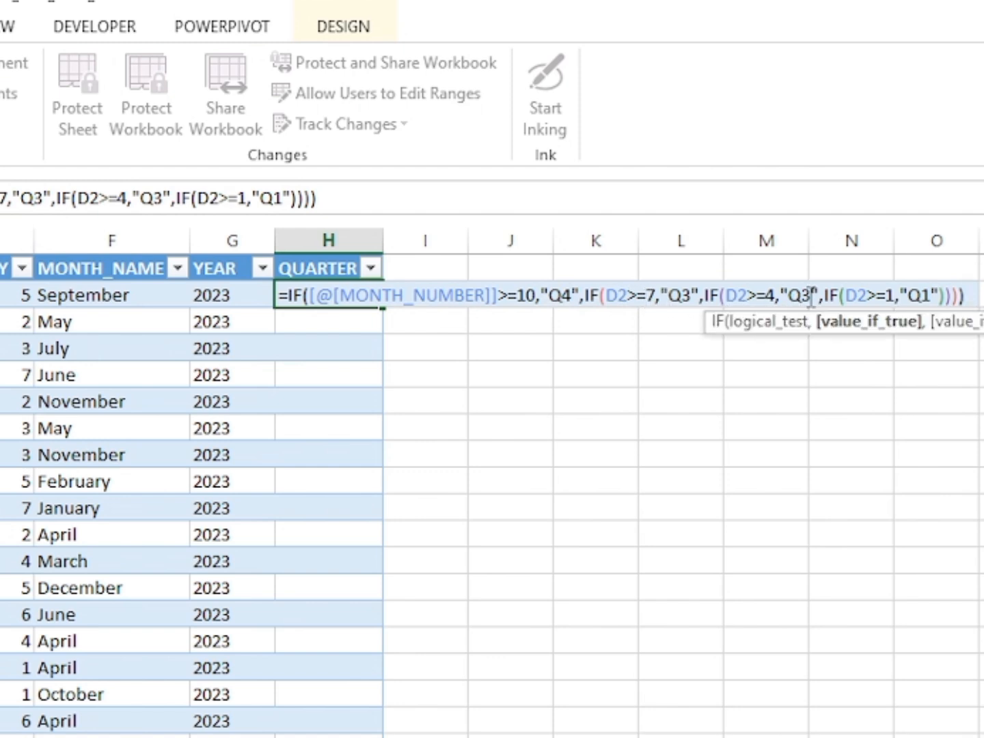
{"action": "key", "text": "BackSpace"}
{"action": "type", "text": "2"}
{"action": "left_click", "coordinate": [977, 293]}
{"action": "key", "text": "Return"}
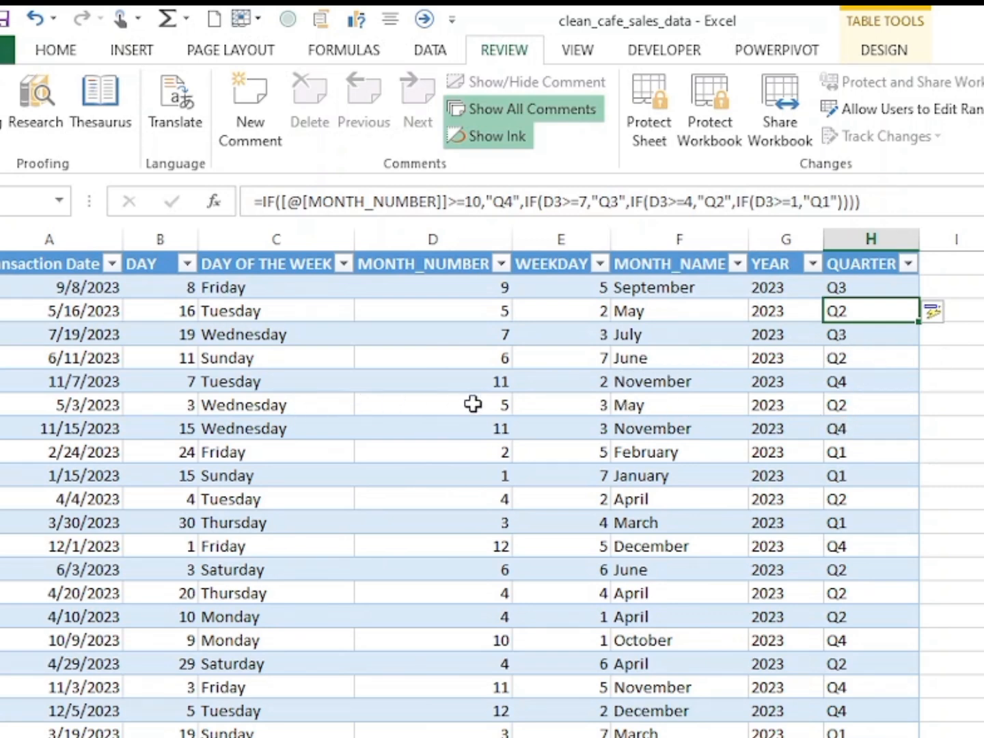
Review the table and the formulas in the DAY, DAY OF THE WEEK, MONTH_NAME, MONTH_NUMBER and WEEKDAY columns.
{"action": "scroll", "coordinate": [514, 404], "scroll_direction": "down", "scroll_amount": 3}
{"action": "scroll", "coordinate": [514, 405], "scroll_direction": "up", "scroll_amount": 3}
{"action": "left_click", "coordinate": [152, 283]}
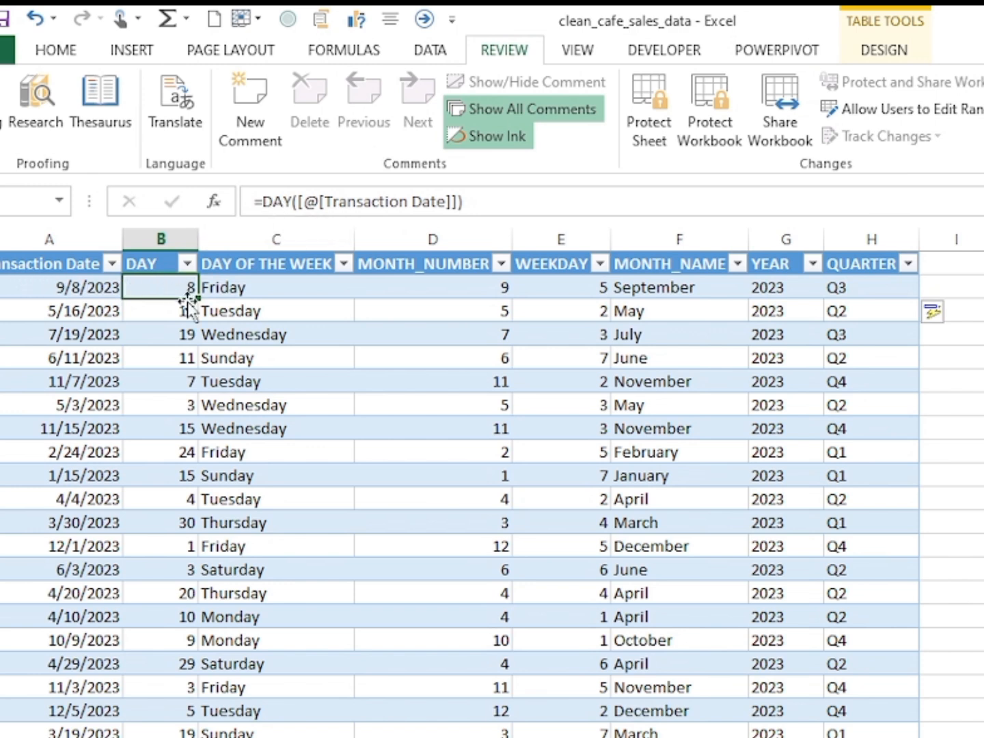
{"action": "left_click", "coordinate": [266, 289]}
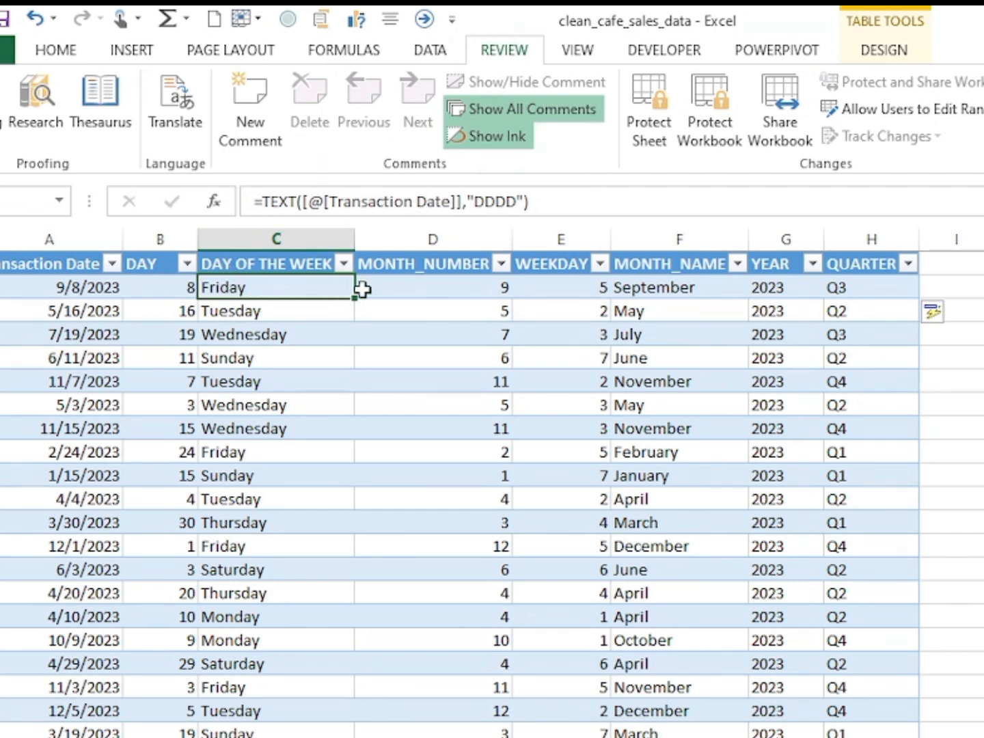
{"action": "left_click", "coordinate": [634, 288]}
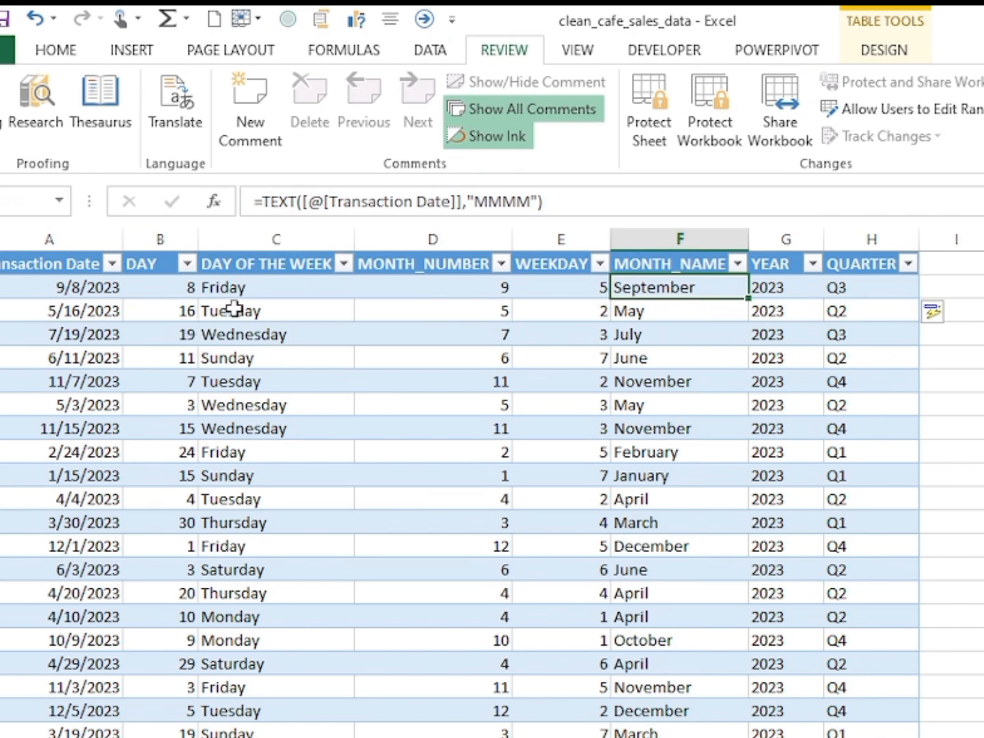
{"action": "left_click", "coordinate": [242, 289]}
{"action": "left_click", "coordinate": [180, 287]}
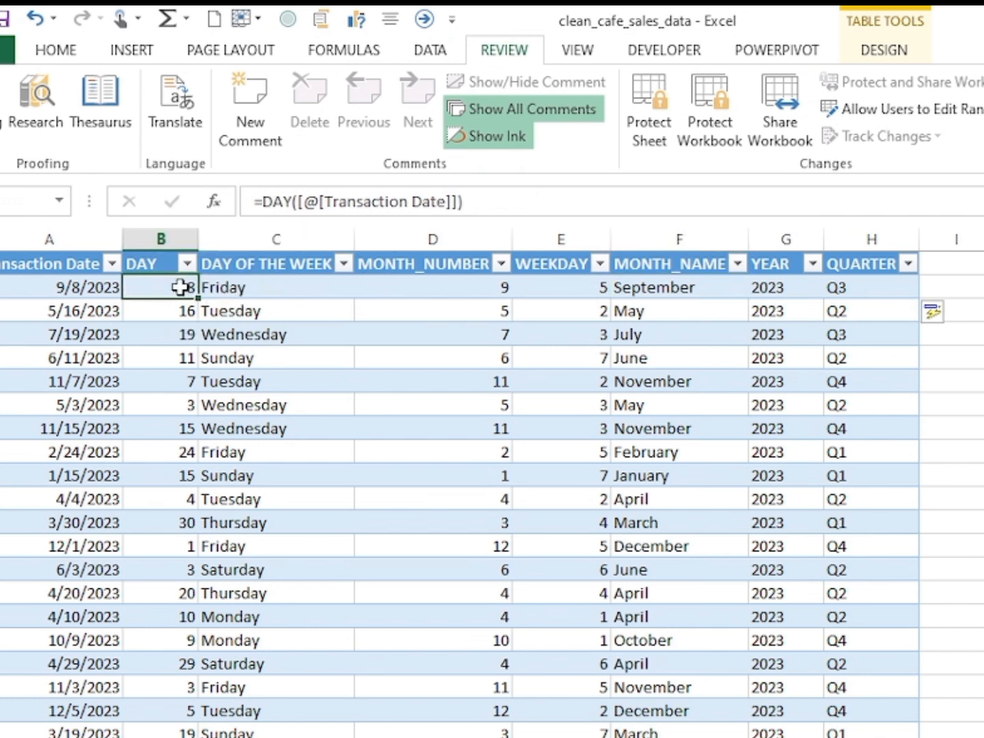
{"action": "left_click", "coordinate": [411, 295]}
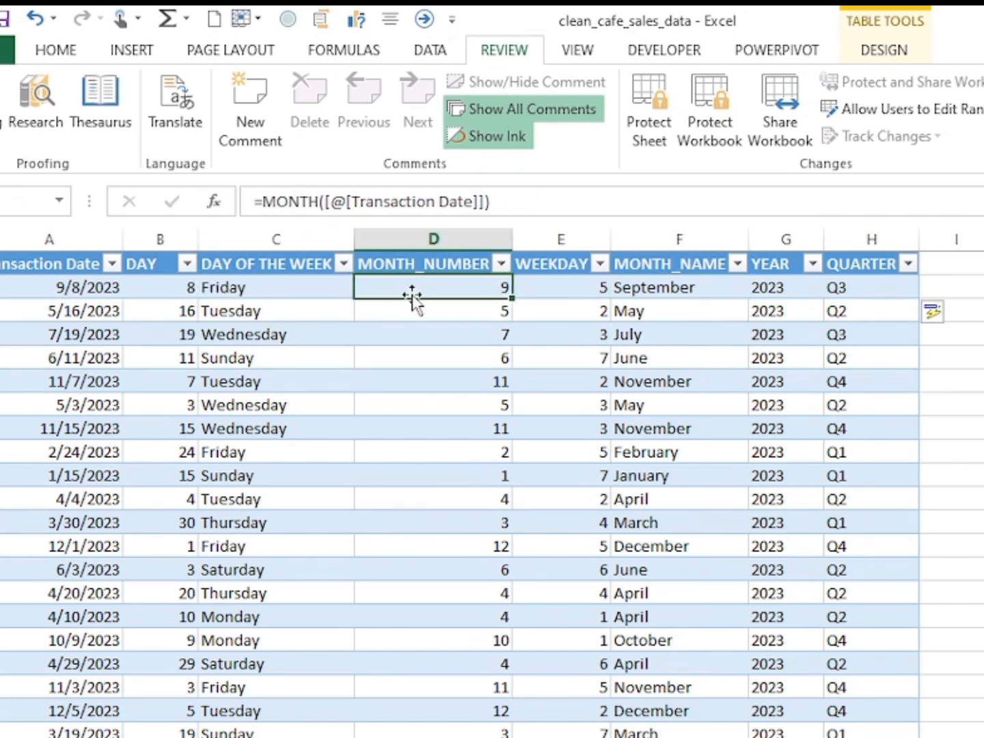
{"action": "left_click", "coordinate": [573, 278]}
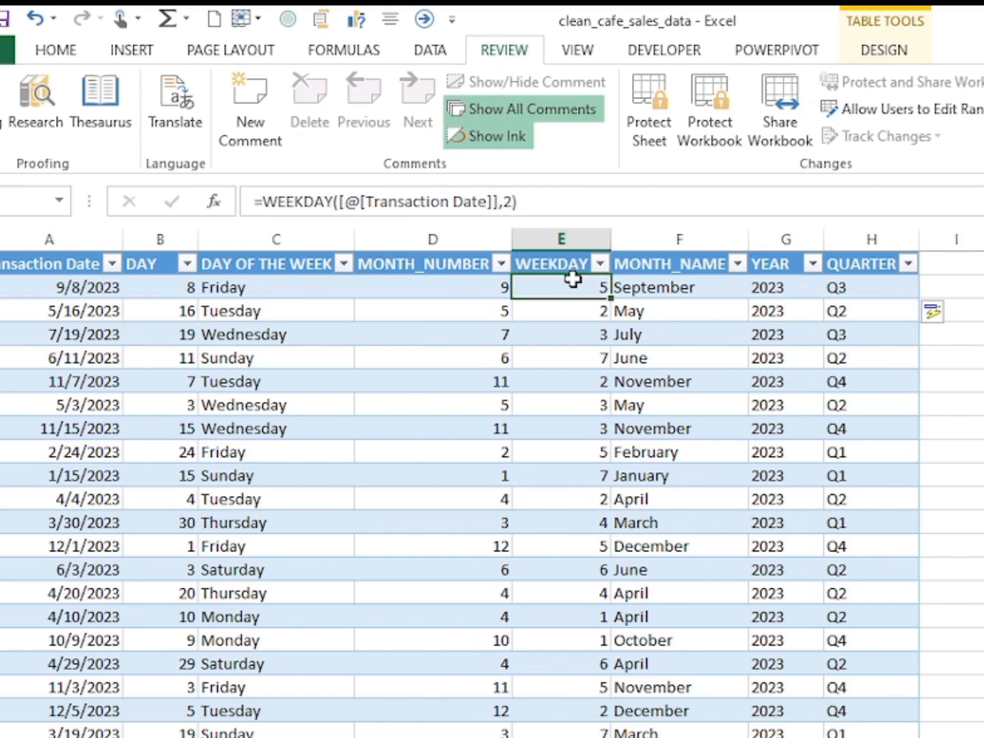
{"action": "scroll", "coordinate": [357, 502], "scroll_direction": "down", "scroll_amount": 3}
{"action": "scroll", "coordinate": [358, 503], "scroll_direction": "up", "scroll_amount": 3}
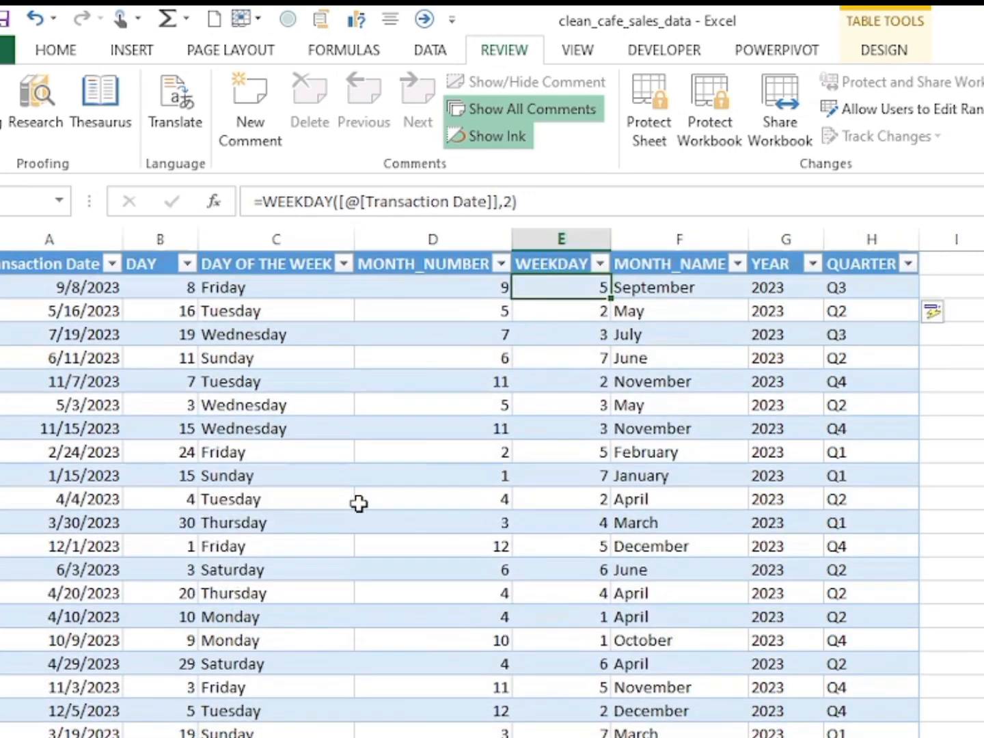